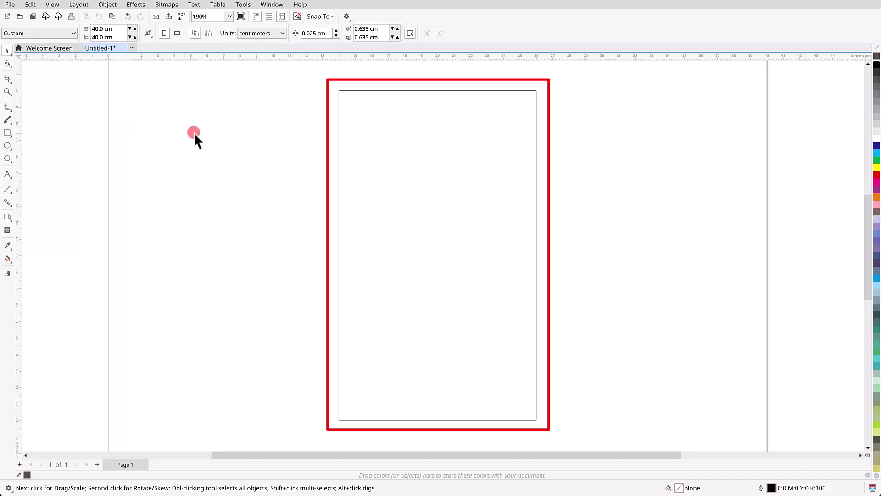
Give the rectangle a fountain fill, previewing elliptical, conical and rectangular before settling on linear
click(339, 160)
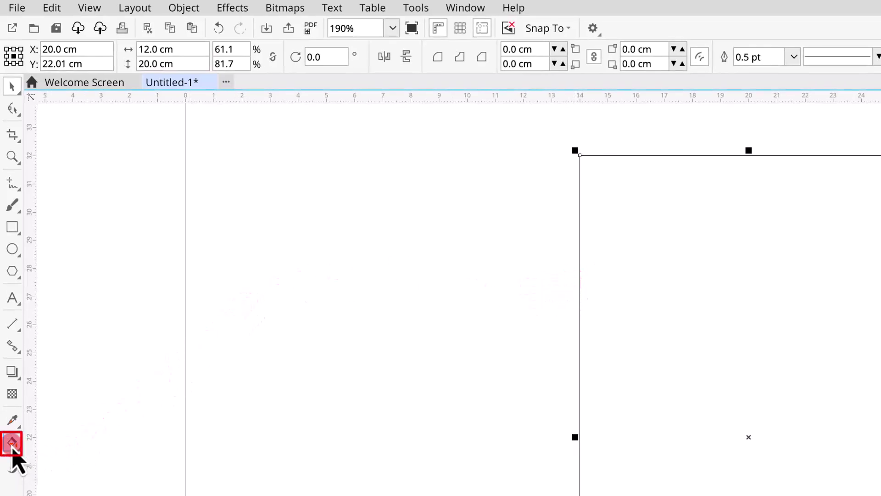
click(13, 447)
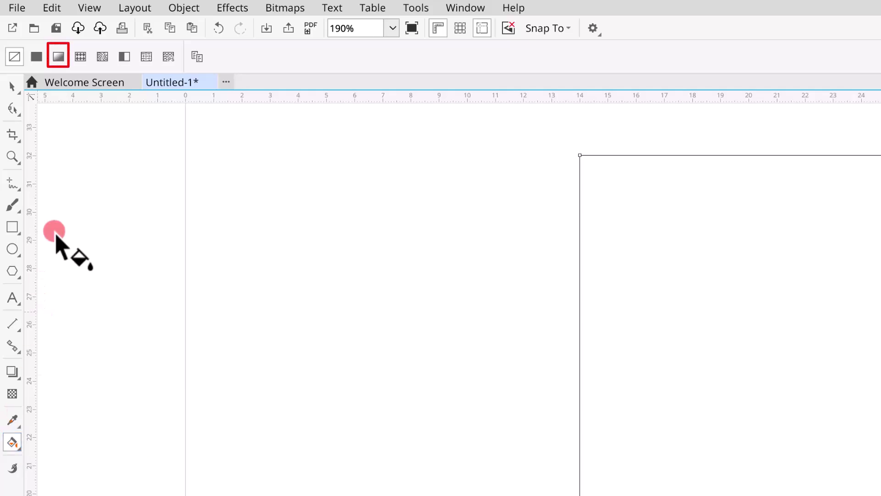
click(58, 59)
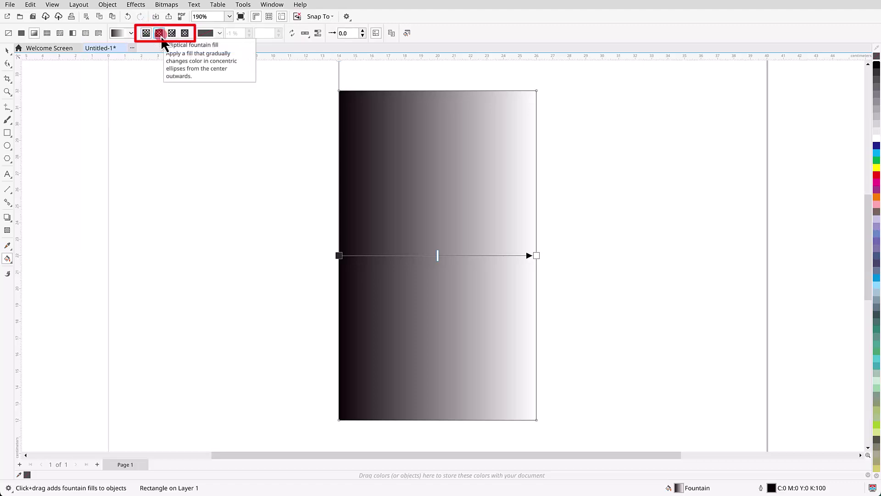
click(172, 34)
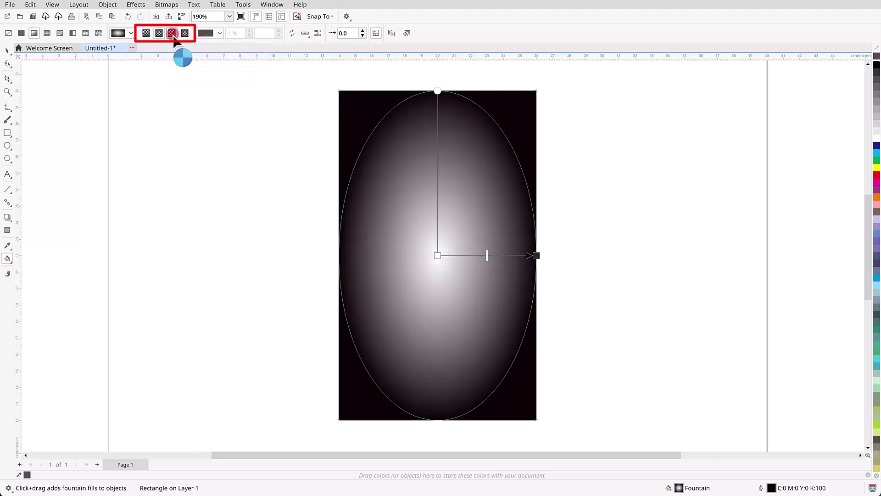
click(184, 33)
click(185, 34)
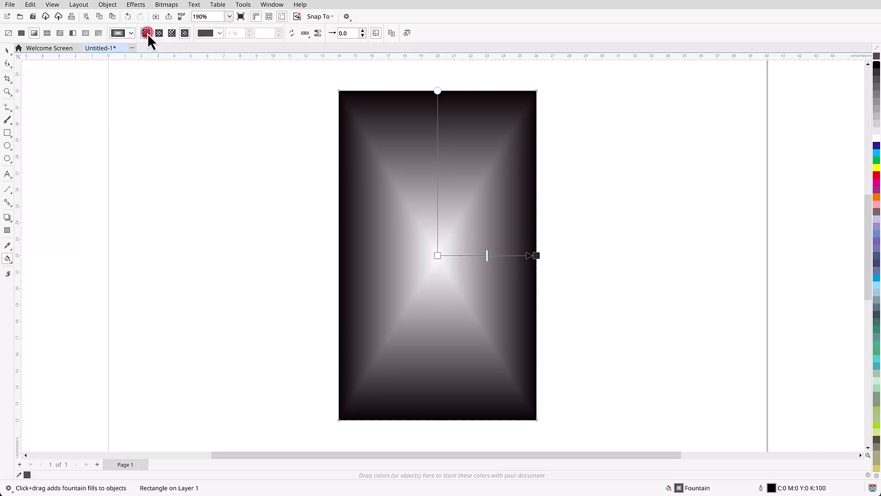
click(148, 34)
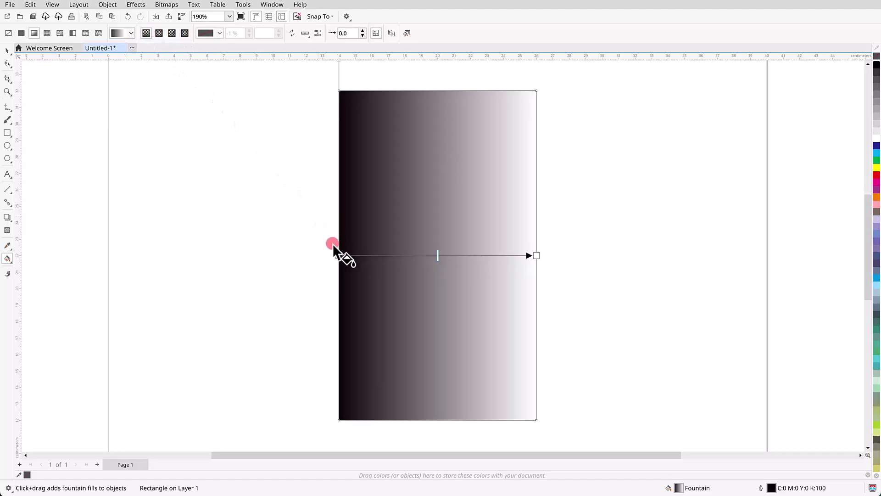
Drag the gradient diagonally and set its start colour to C60 Y41 K0
drag(338, 255, 355, 121)
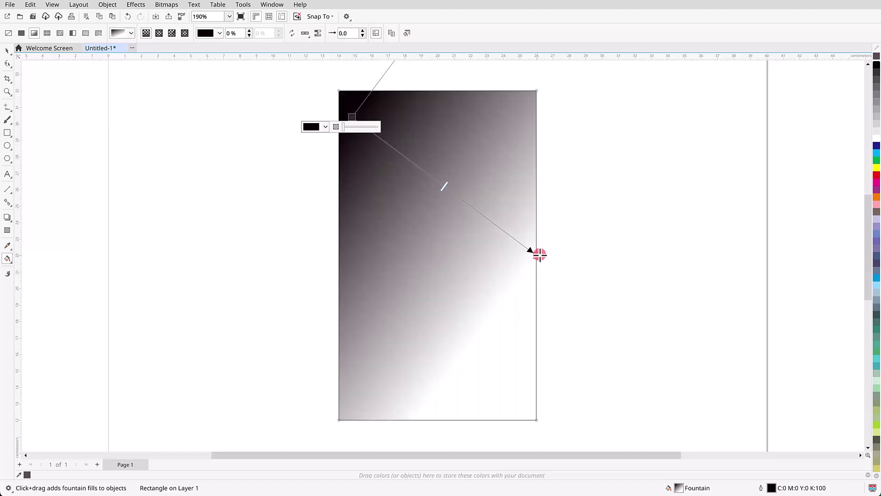
drag(536, 254, 525, 409)
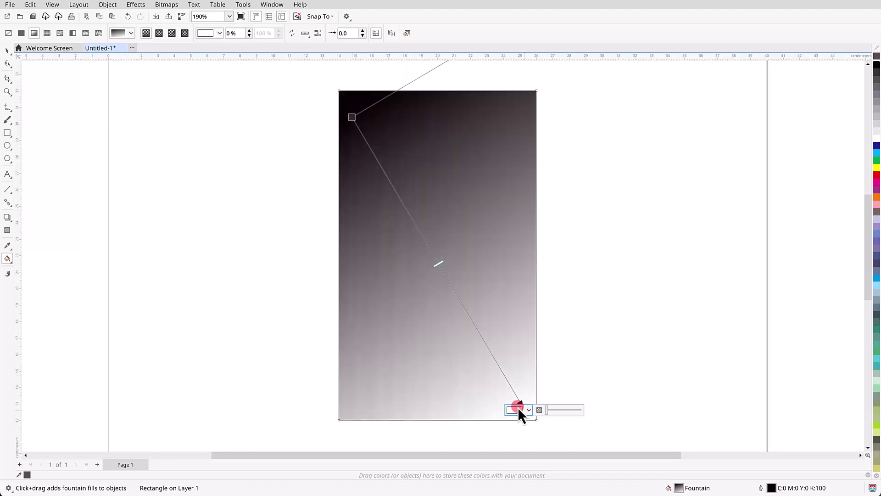
click(353, 118)
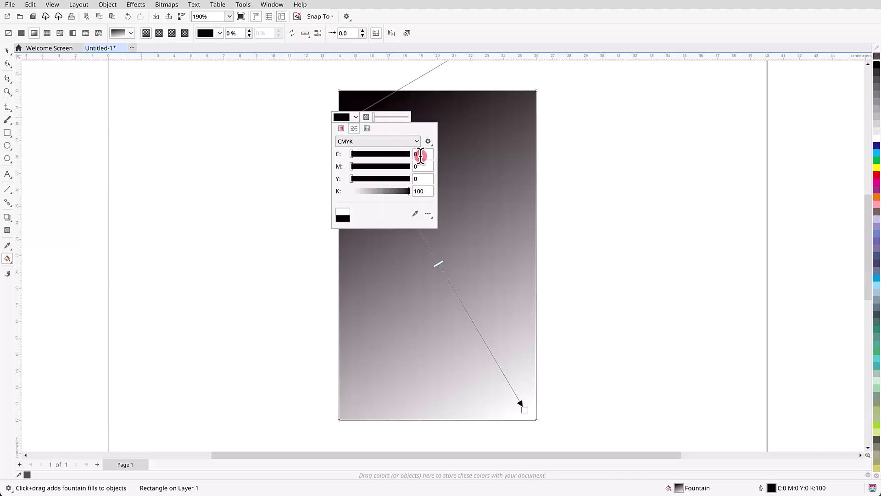
click(407, 156)
text(60)
key(Tab)
key(Tab)
text(41)
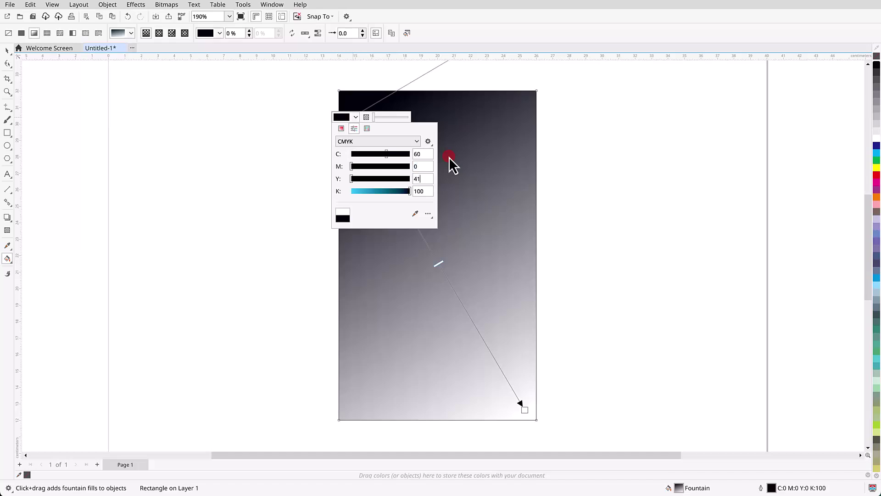
key(Tab)
text(0)
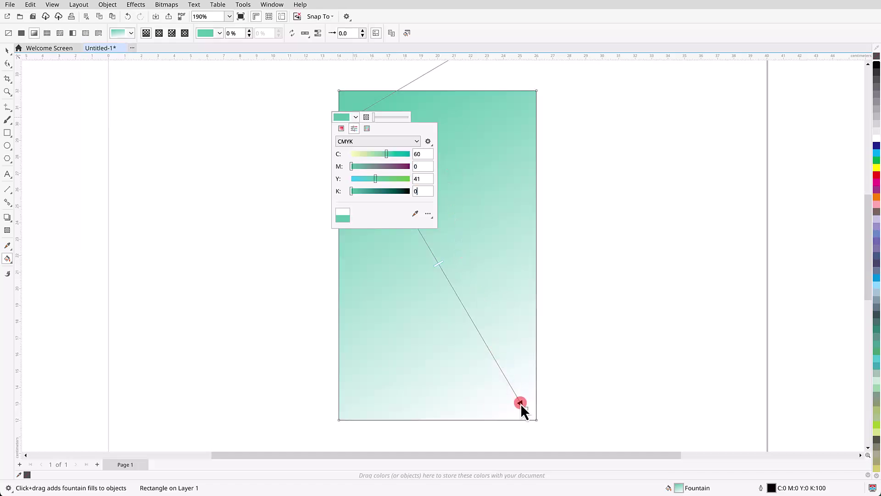
Set the gradient's end colour to C80 M49
click(525, 410)
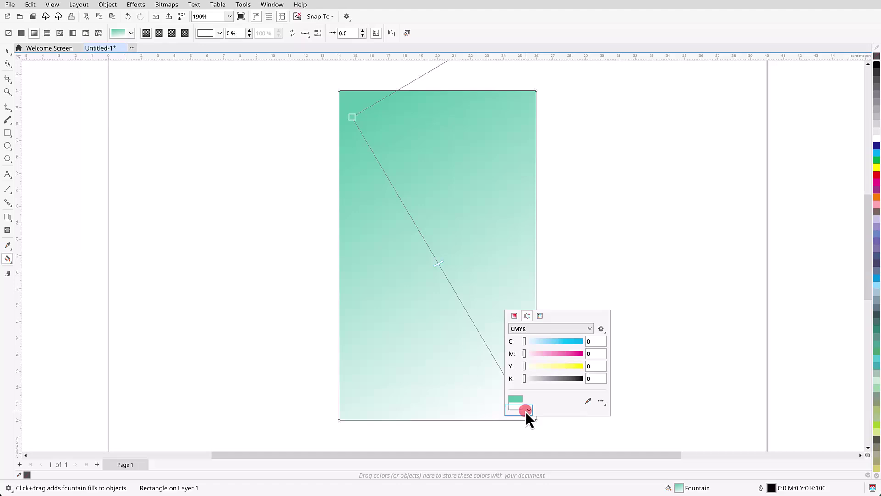
click(593, 342)
text(80)
key(Tab)
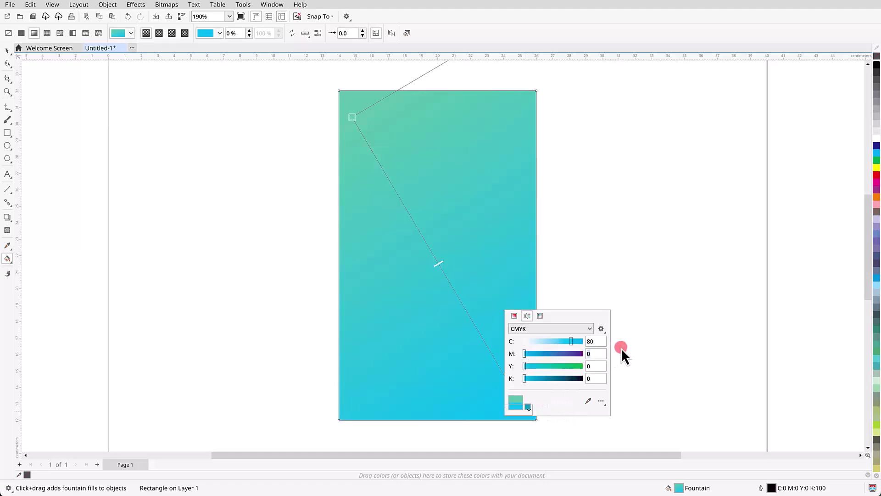
text(49)
key(Tab)
key(Tab)
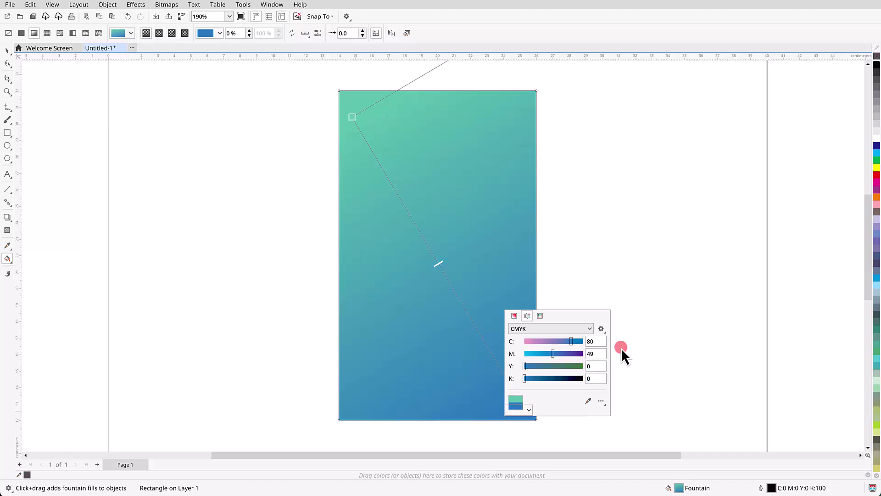
click(621, 347)
Shift the gradient midpoint and rotate the gradient angle
click(647, 348)
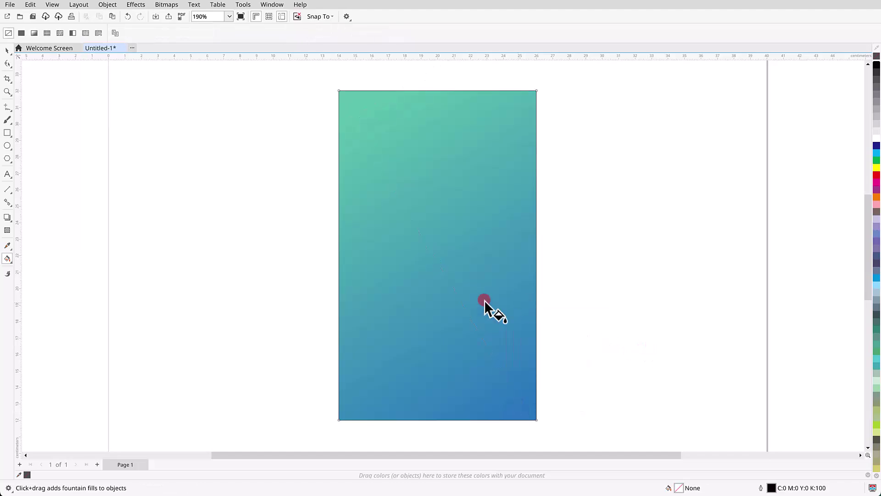
click(471, 300)
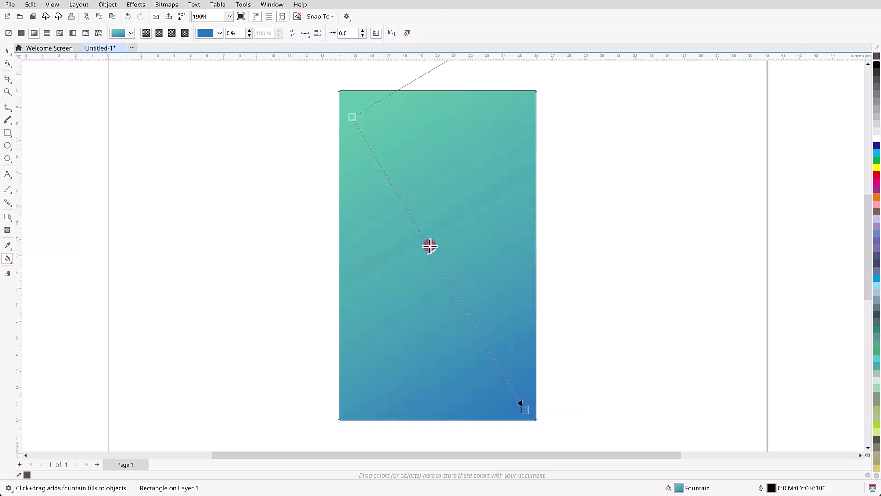
drag(430, 245, 420, 228)
scroll(289, 103, down, 1)
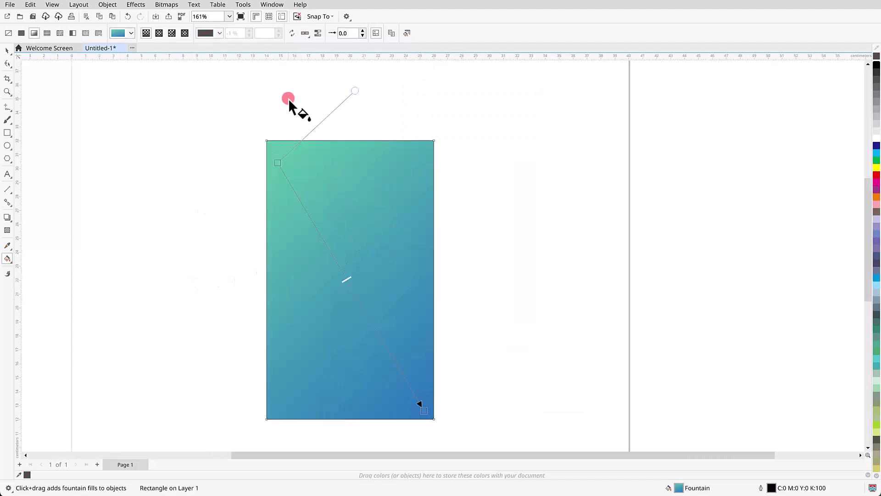
mouse_move(355, 92)
mouse_down()
mouse_move(295, 105)
mouse_move(383, 97)
mouse_up()
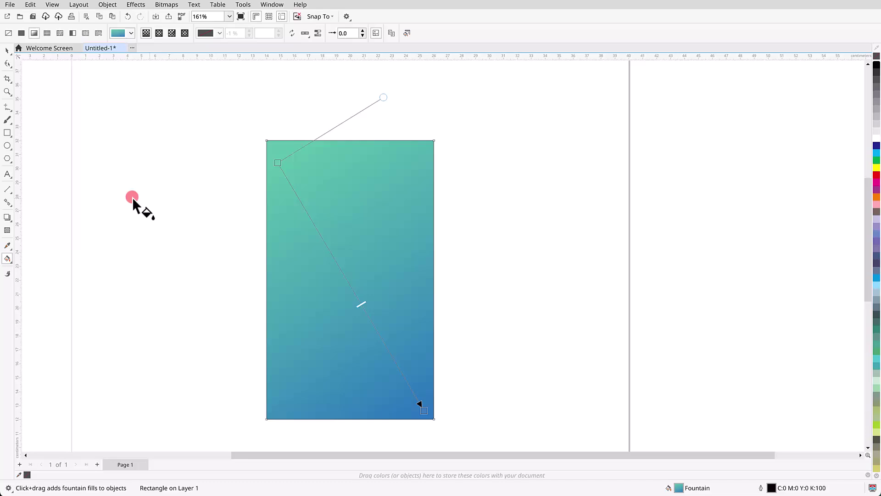
Export the drawing as a JPG - JPEG Bitmaps file
click(10, 5)
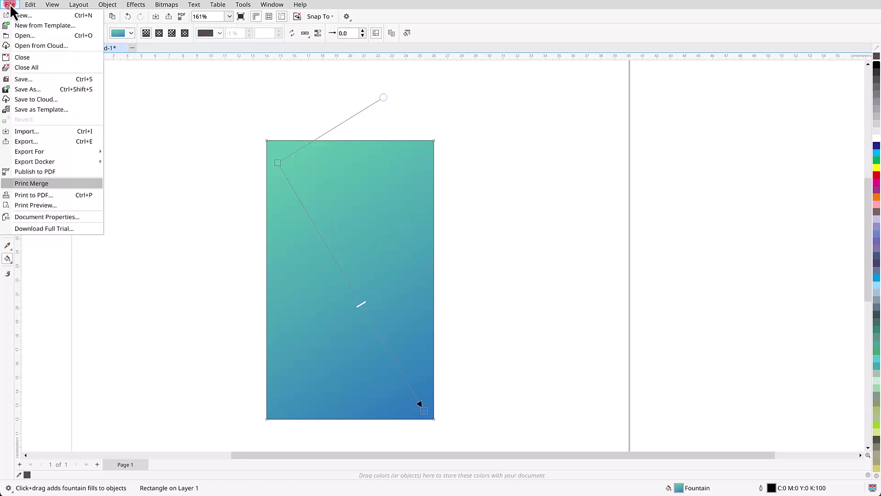
click(36, 144)
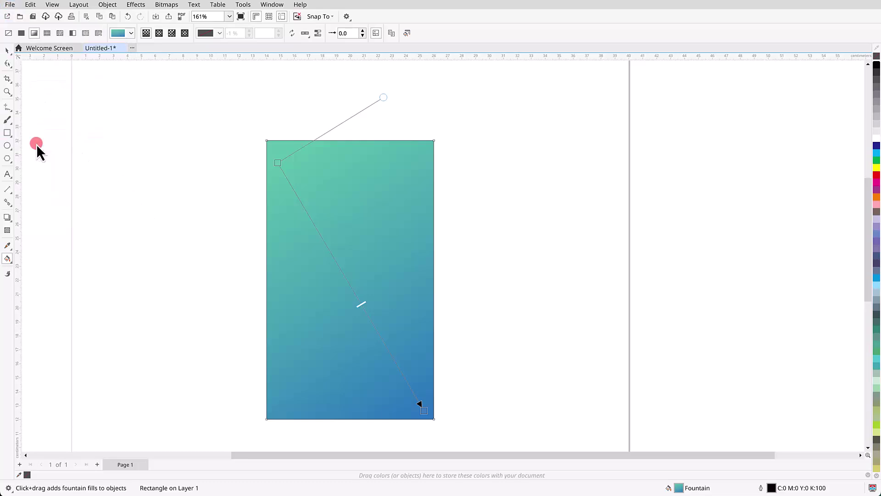
click(440, 211)
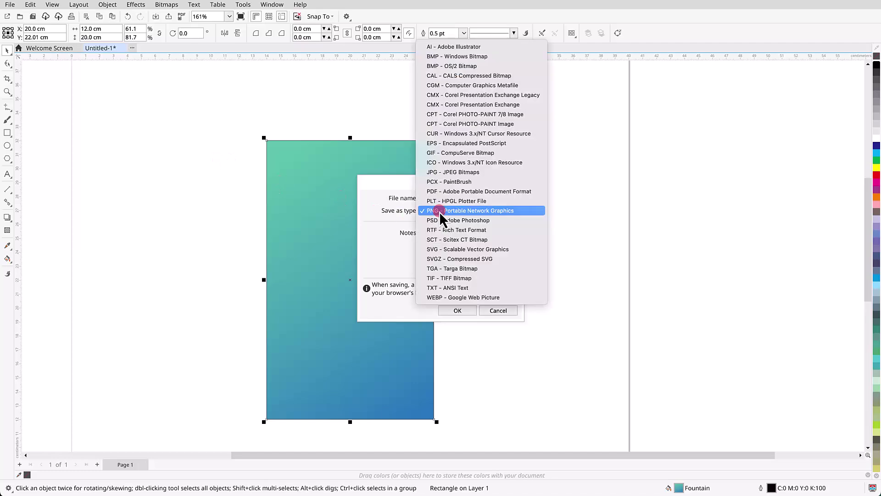
click(442, 172)
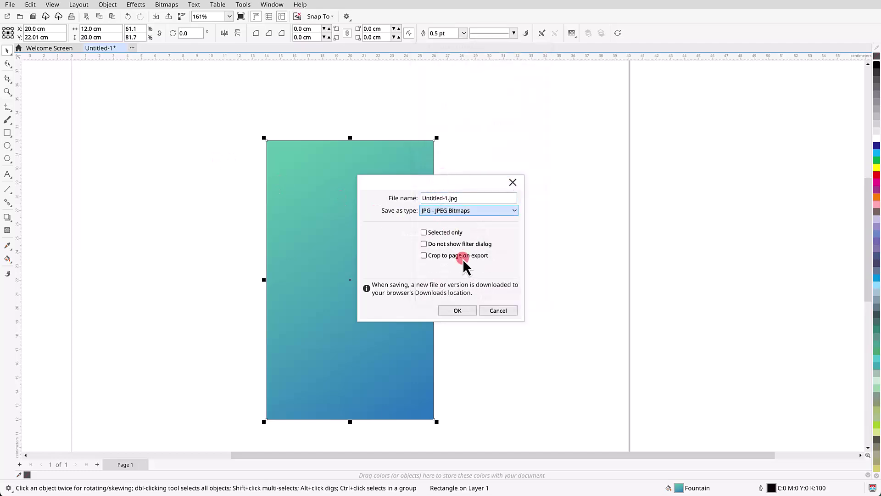
click(466, 312)
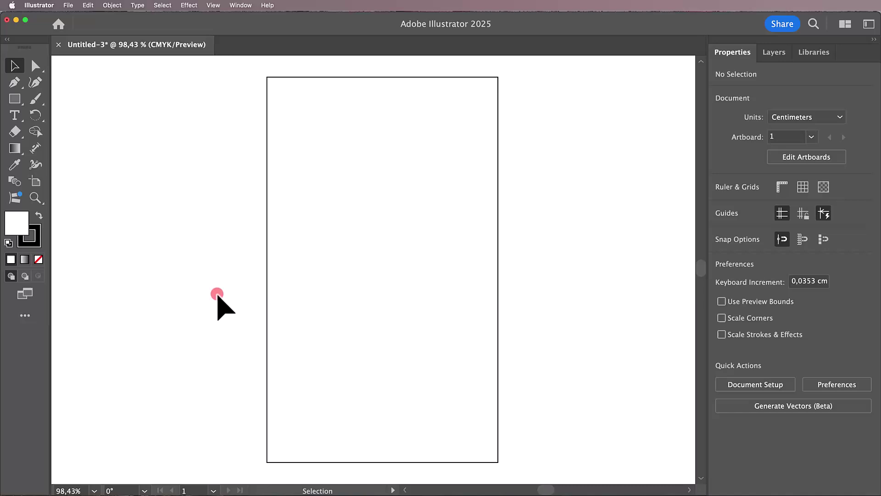
Apply a gradient to the rectangle, trying Radial and Freeform before choosing Linear
click(267, 262)
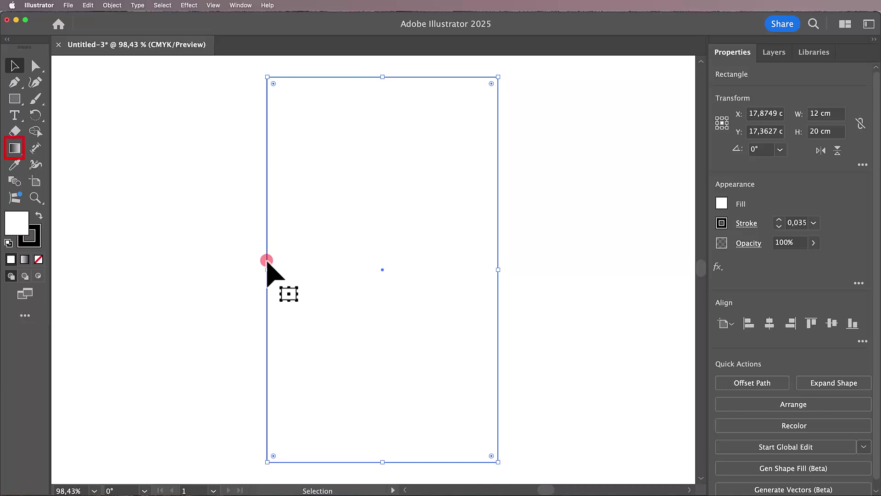
click(15, 149)
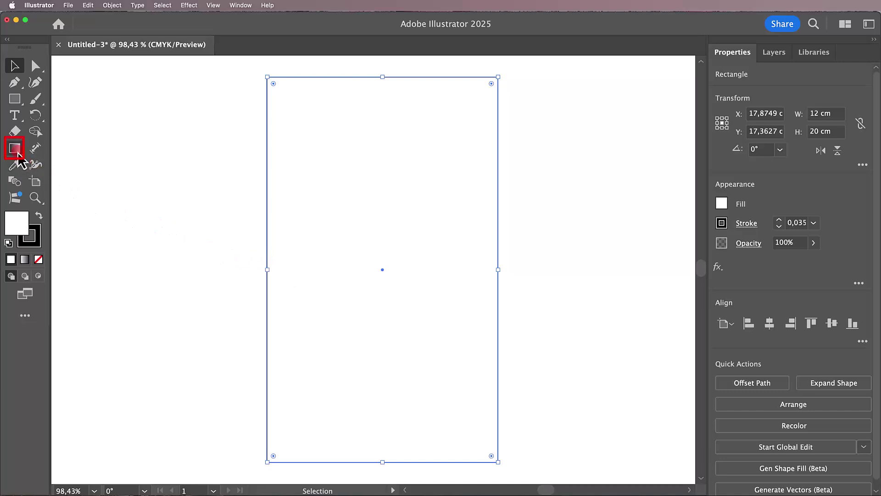
click(15, 150)
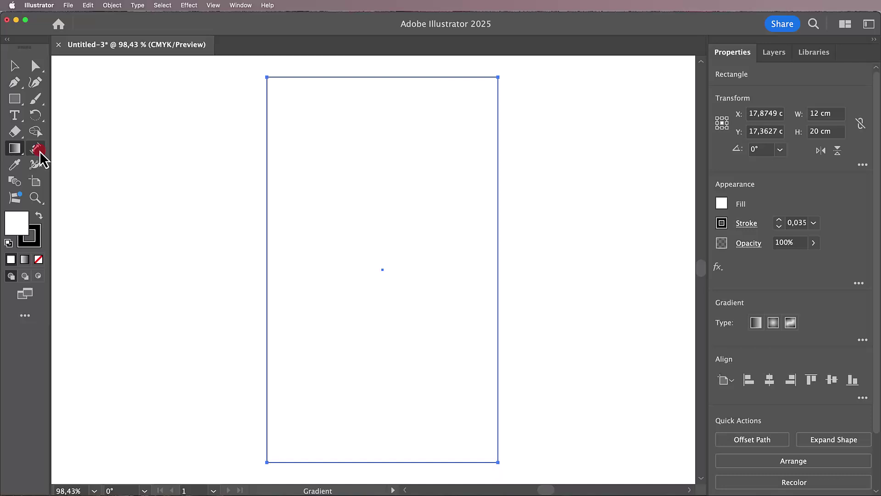
click(359, 191)
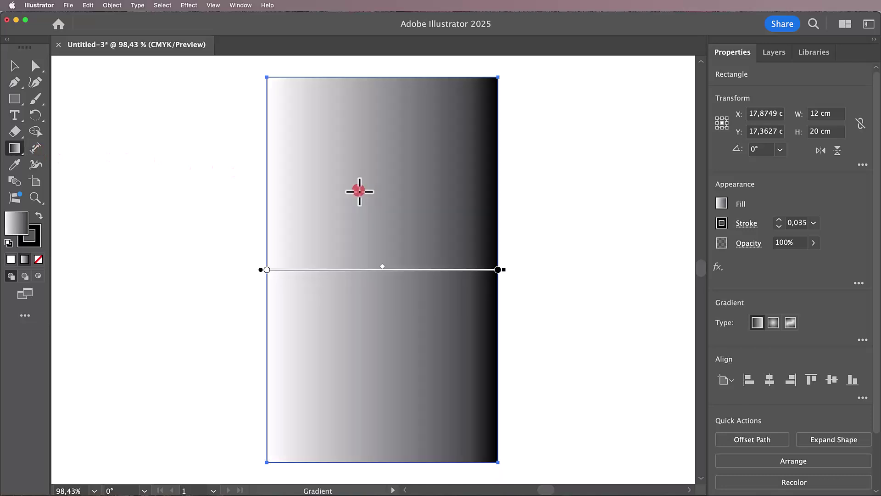
click(773, 322)
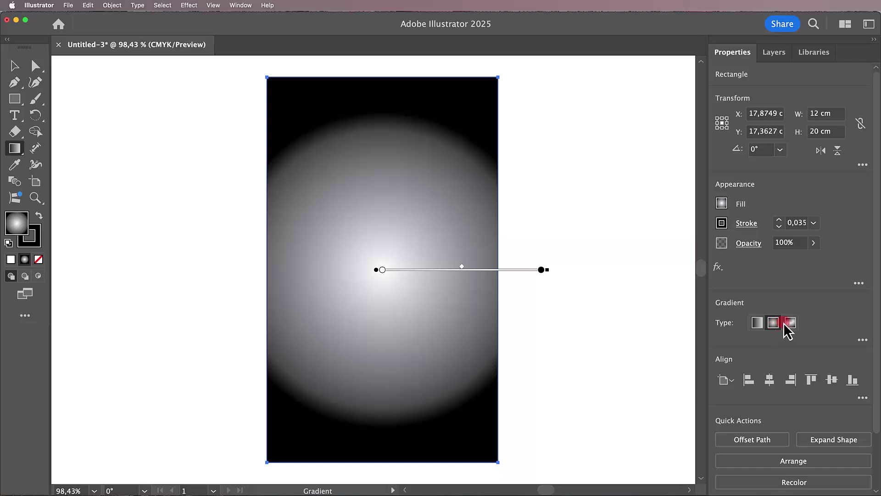
click(791, 324)
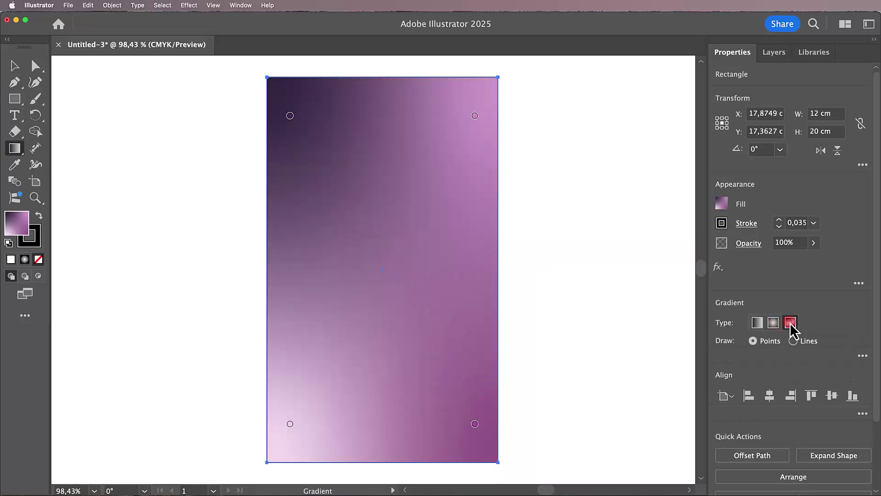
click(757, 323)
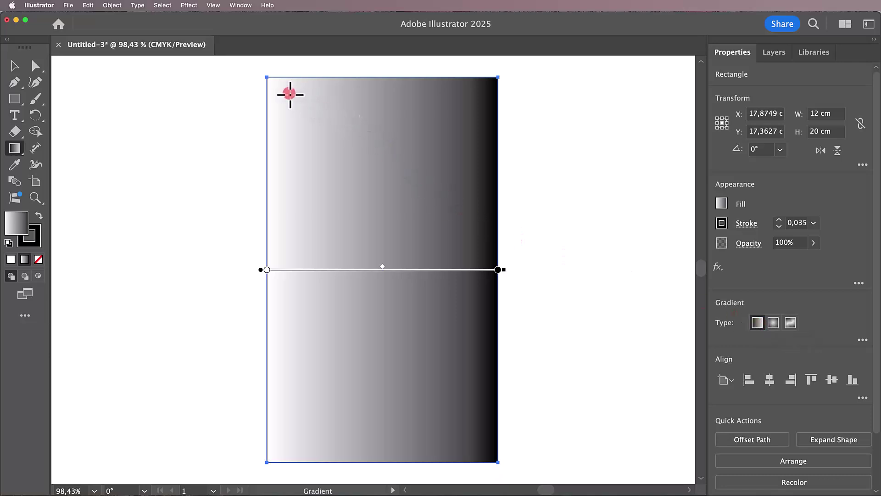
Run the gradient from top-left to bottom-right and colour its start stop mint green
drag(290, 93, 473, 438)
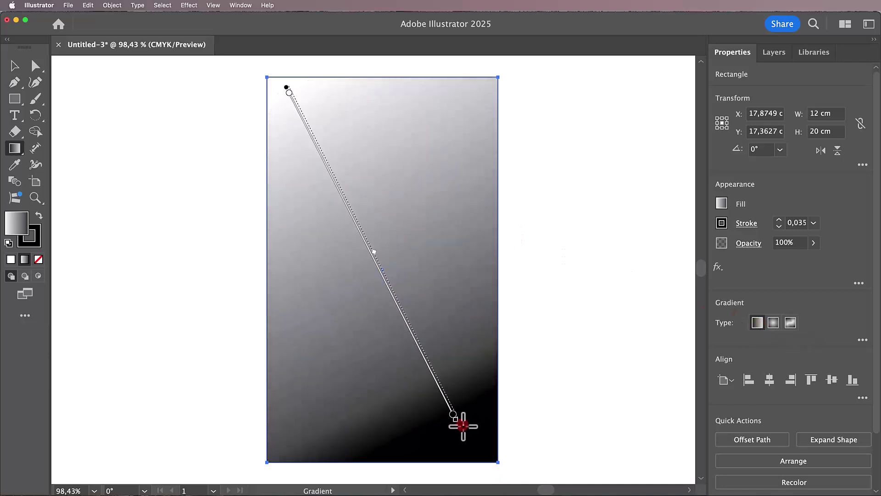
drag(473, 438, 477, 444)
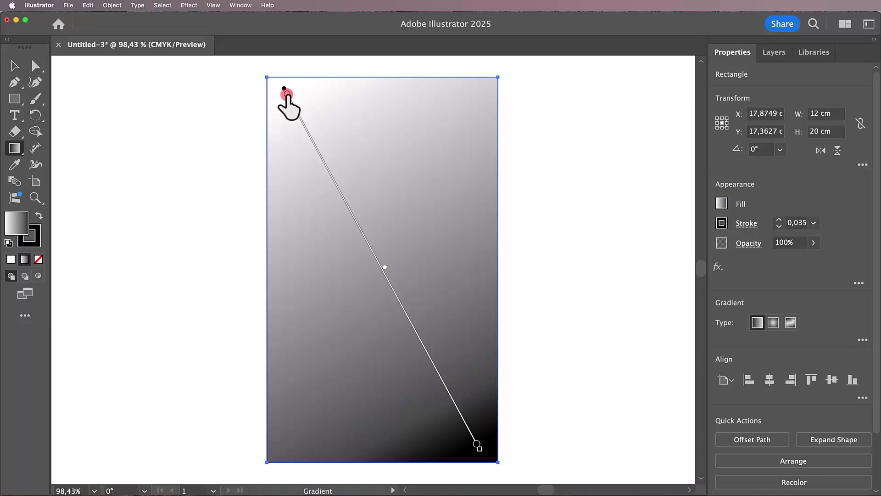
double_click(285, 93)
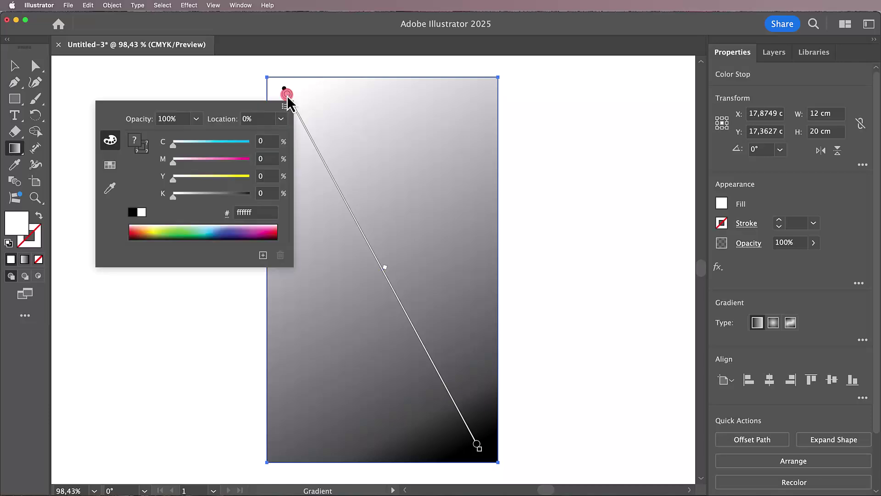
click(266, 142)
drag(267, 142, 295, 146)
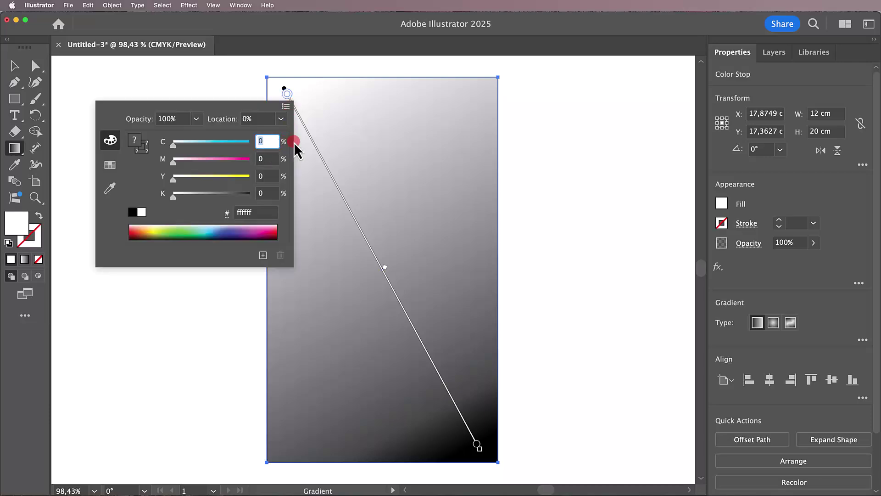
text(60)
key(Tab)
key(Tab)
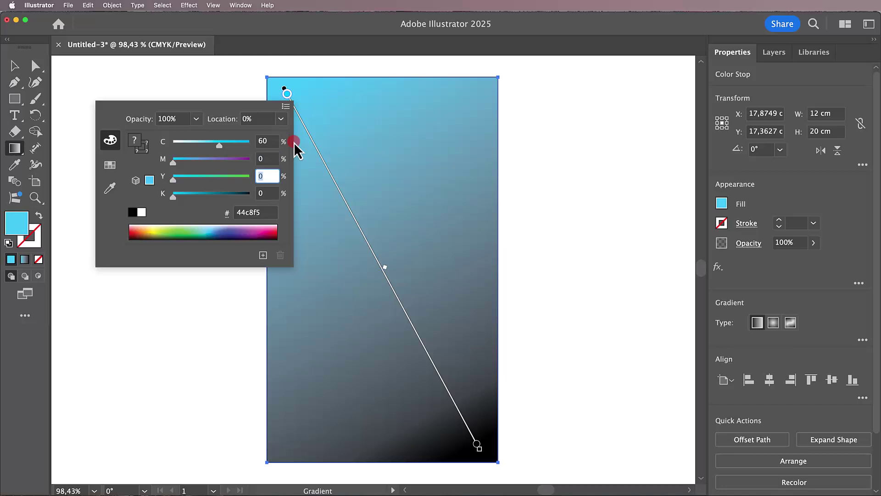
text(41)
key(Tab)
key(Return)
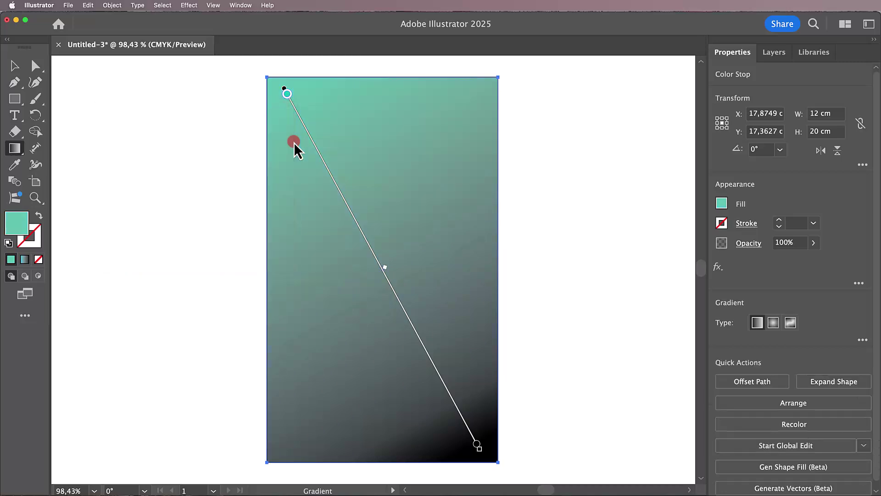
Colour the gradient's end stop blue
click(477, 446)
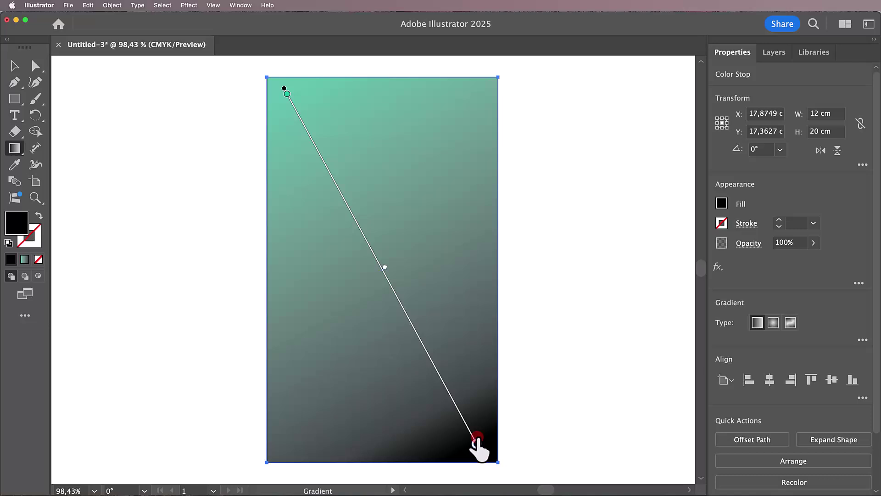
click(722, 206)
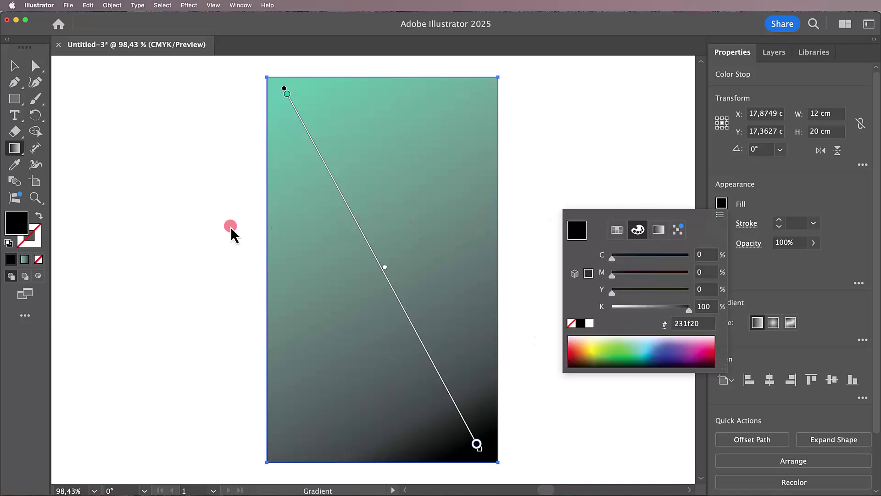
click(15, 224)
double_click(15, 224)
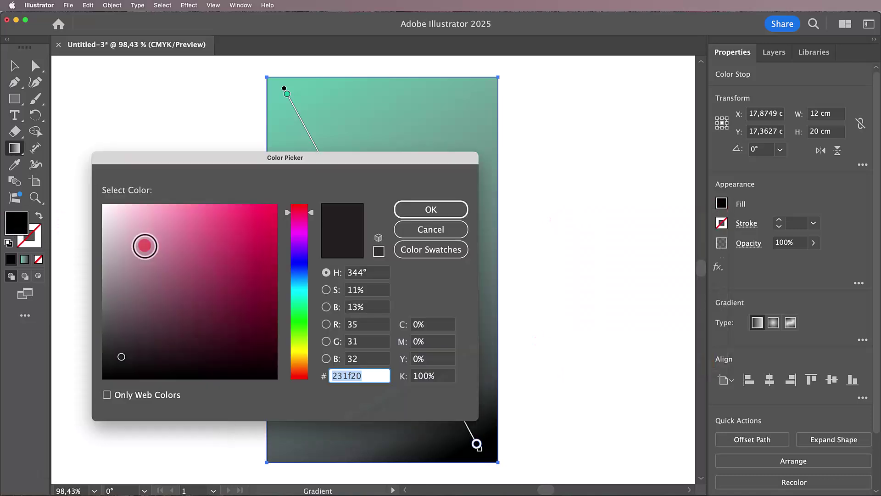
double_click(422, 324)
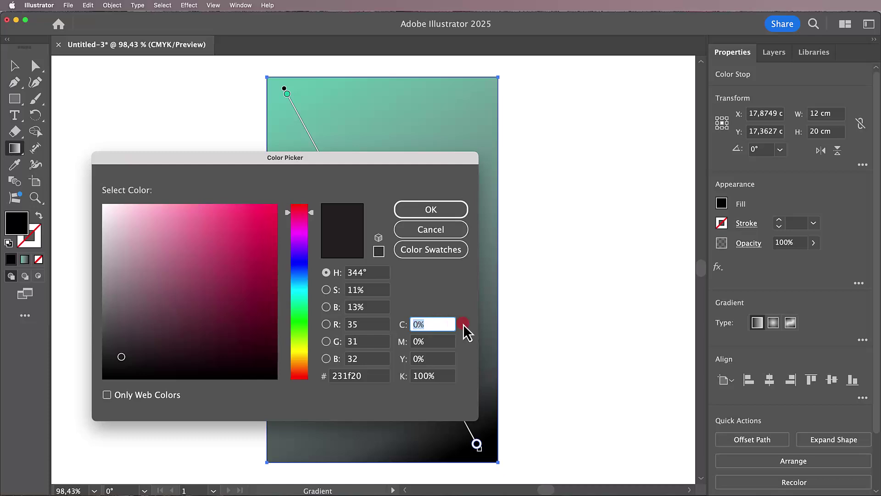
text(80)
key(Tab)
text(49)
key(Tab)
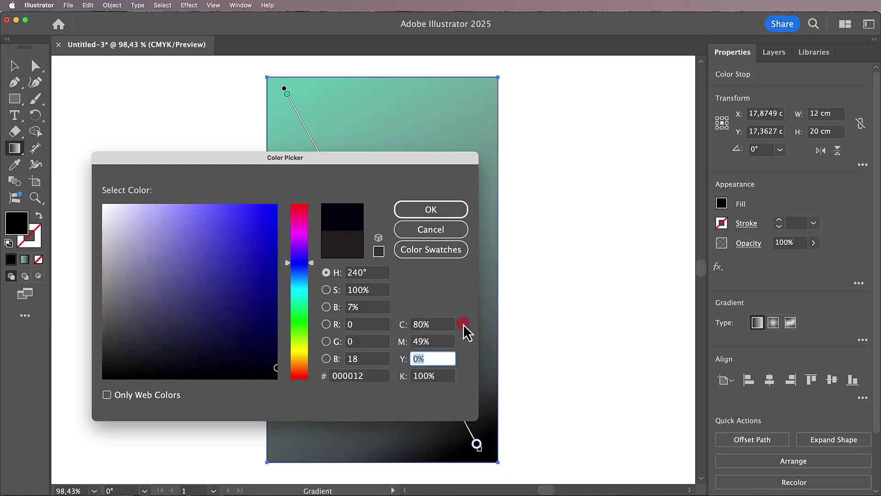
text(0)
key(Tab)
text(0)
key(Return)
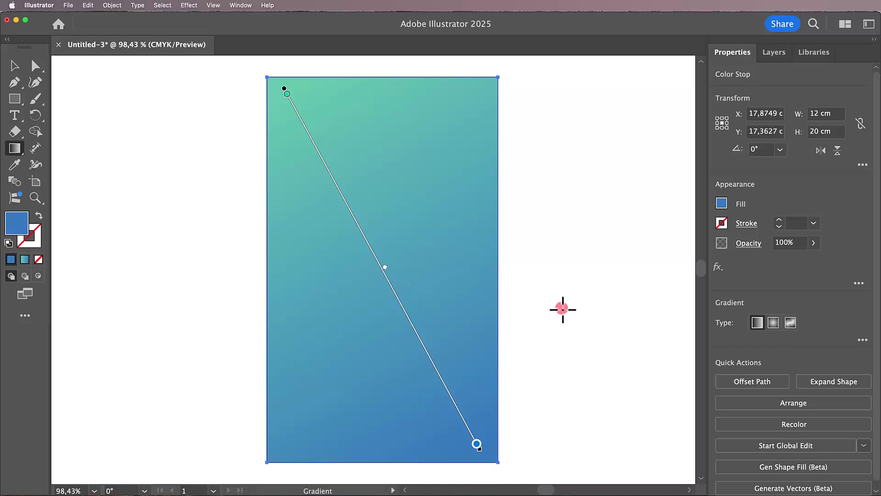
Adjust the gradient midpoint and endpoints so more green shows
drag(385, 267, 417, 322)
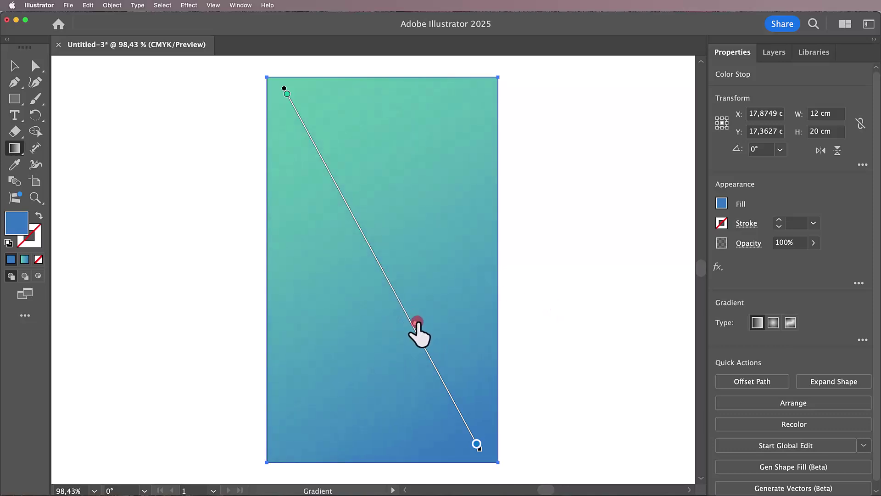
drag(476, 445, 446, 404)
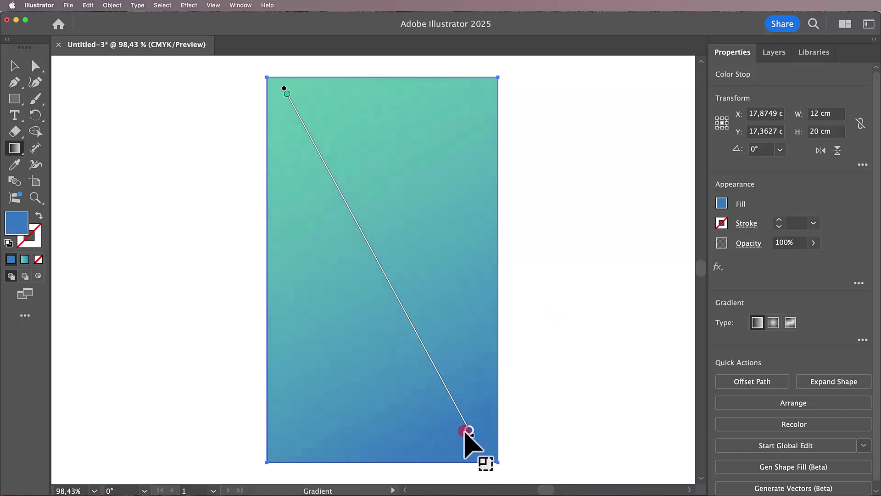
drag(285, 91, 292, 105)
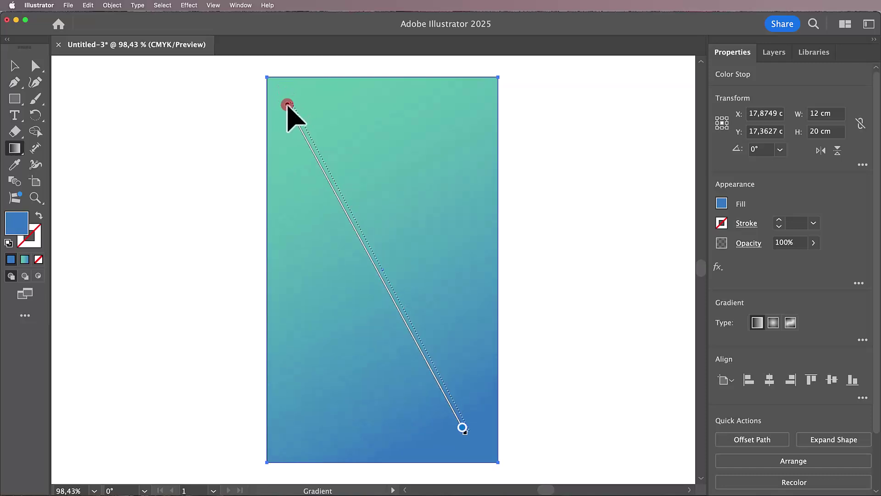
Export the artwork in JPEG format
click(72, 8)
mouse_move(72, 221)
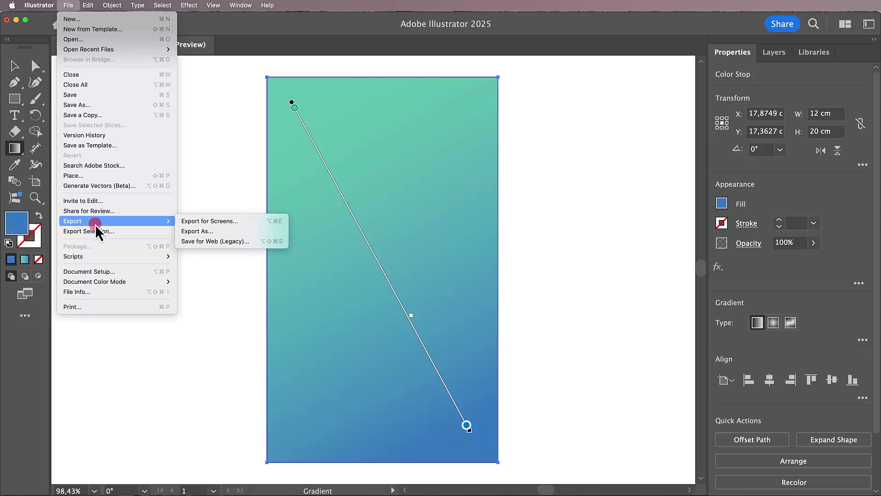
click(204, 232)
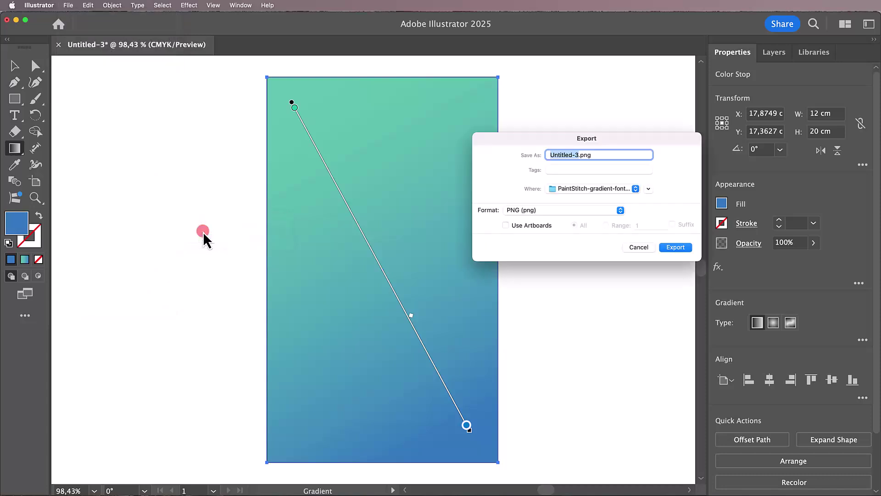
click(565, 211)
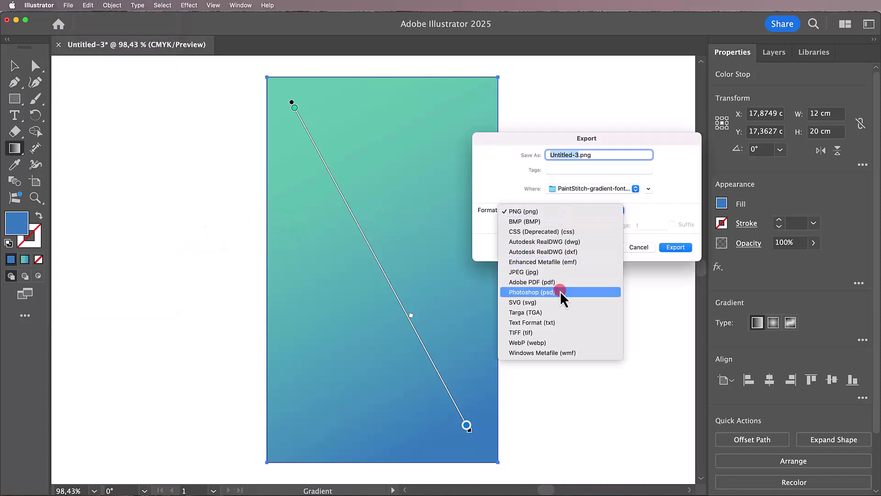
click(556, 272)
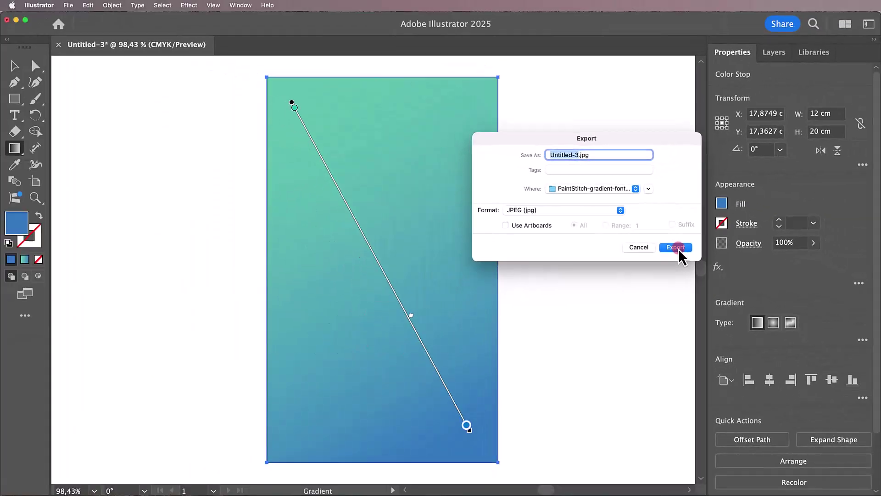
click(677, 249)
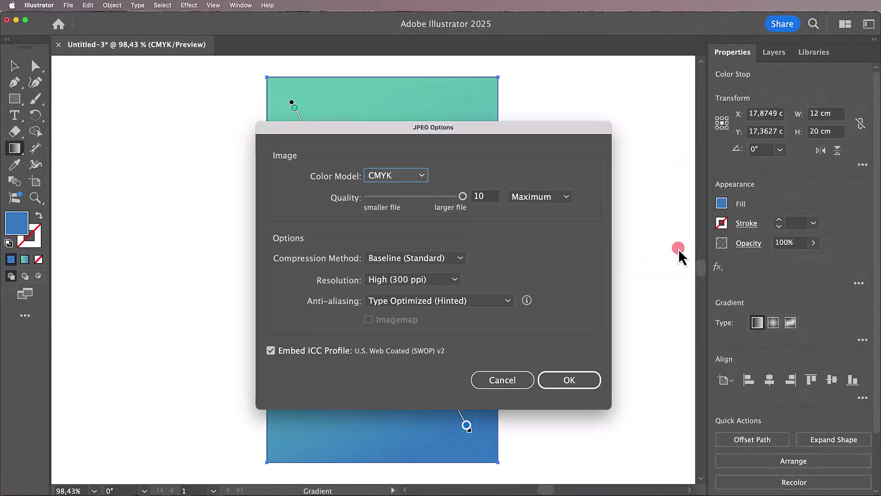
Keep the 300 ppi resolution and accept the JPEG options
click(444, 282)
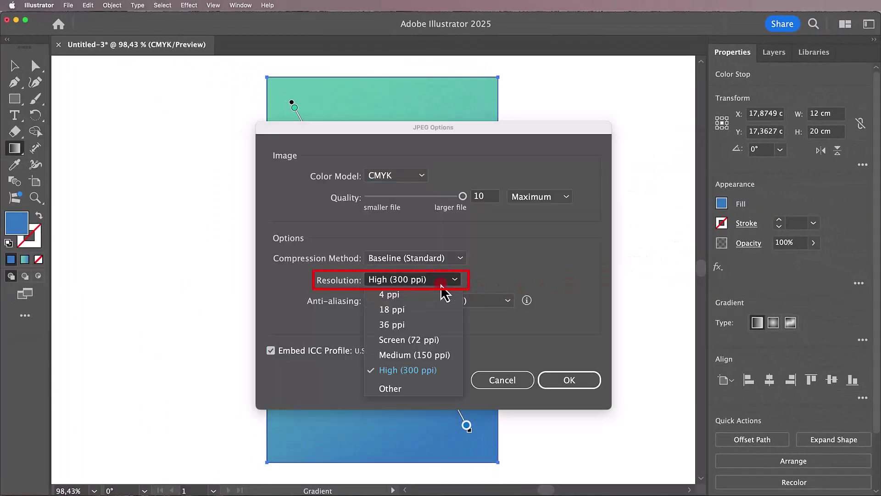
click(426, 371)
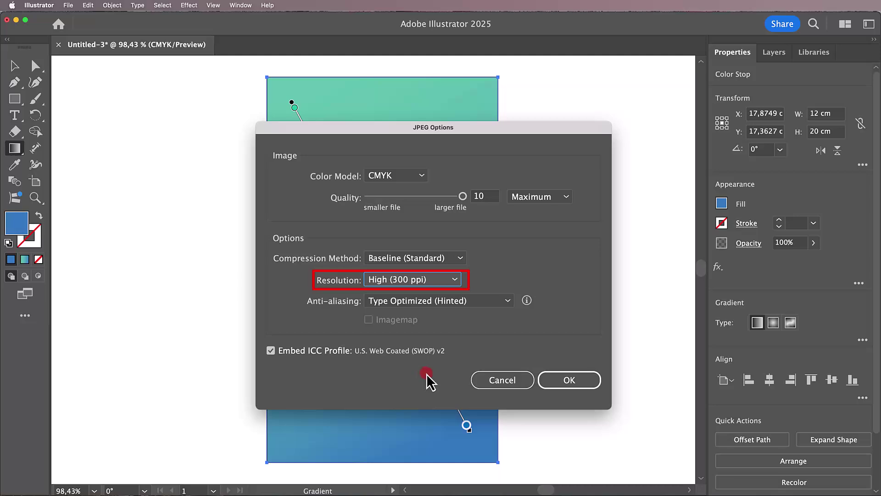
click(566, 382)
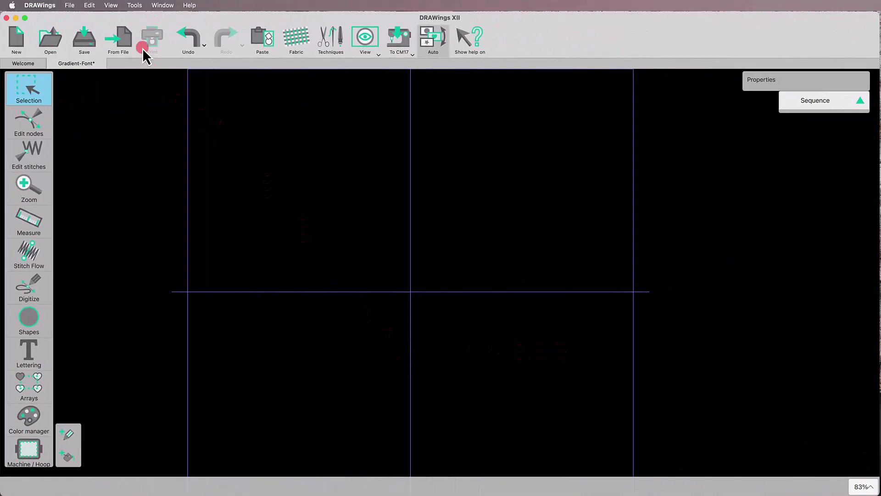
Import blue-gradient.jpg from file as a PaintStitch object
click(128, 41)
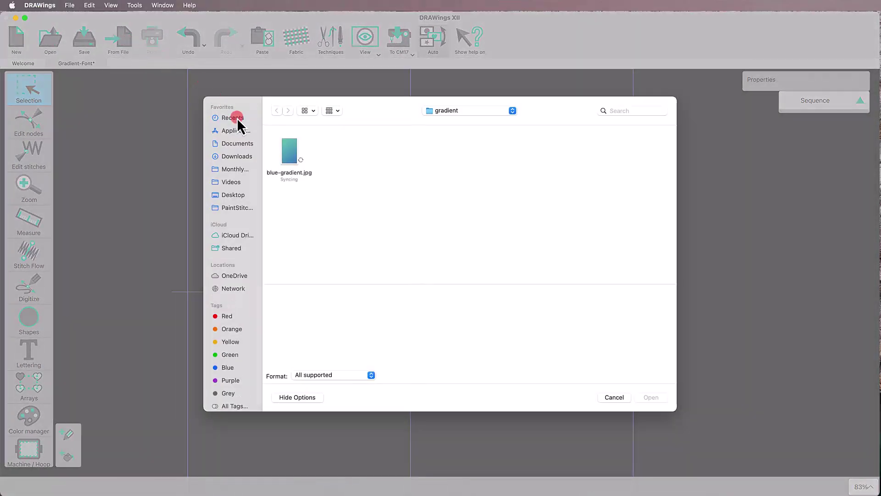
click(284, 156)
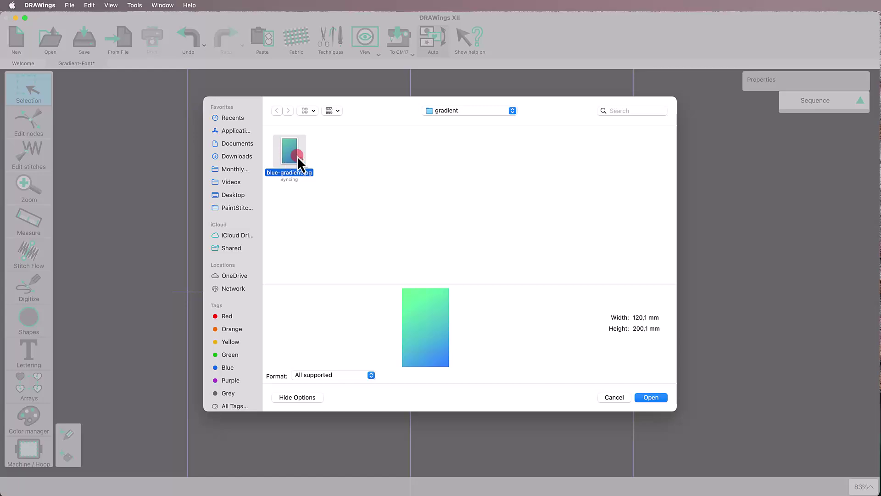
click(652, 398)
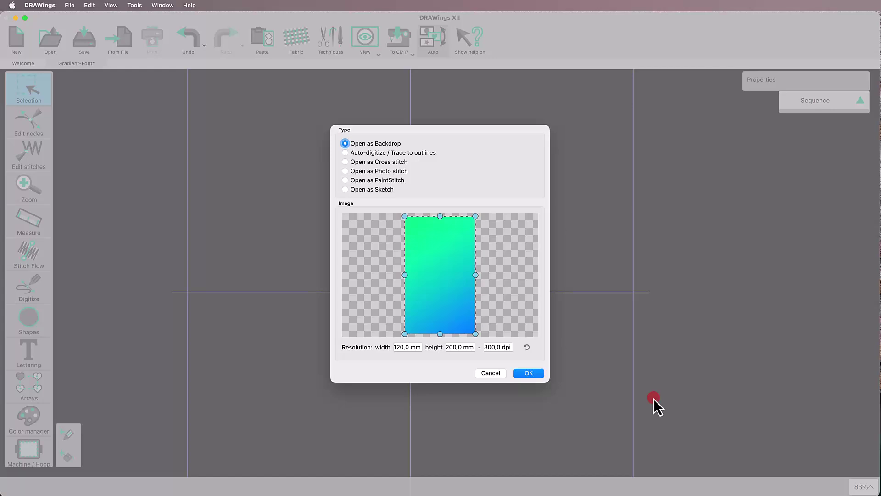
click(375, 182)
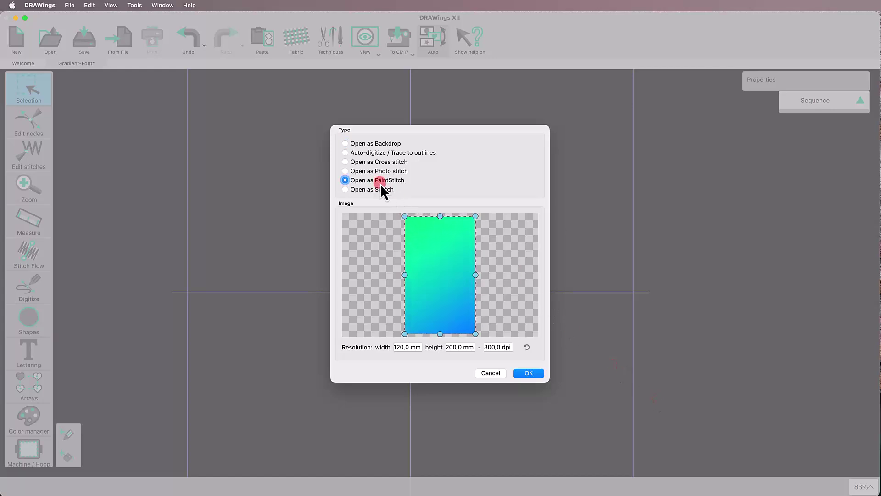
click(526, 372)
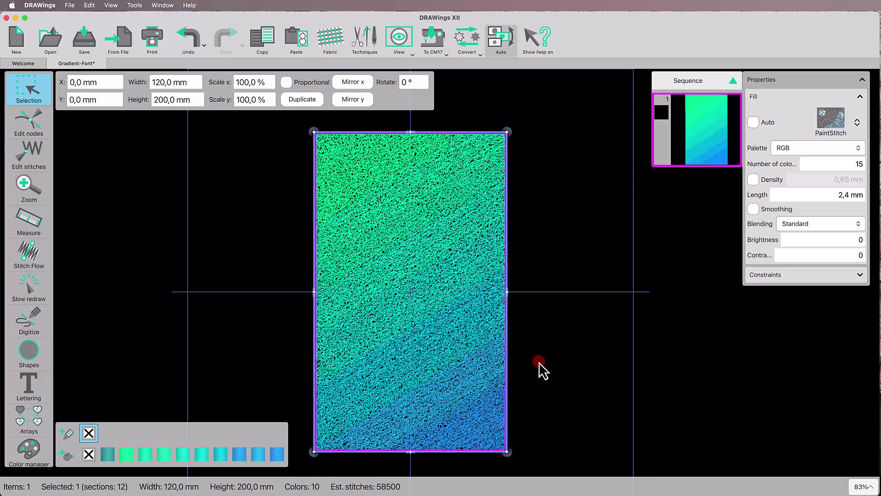
Switch the PaintStitch fill to the COATS SYLKO palette with 6 colours
click(811, 151)
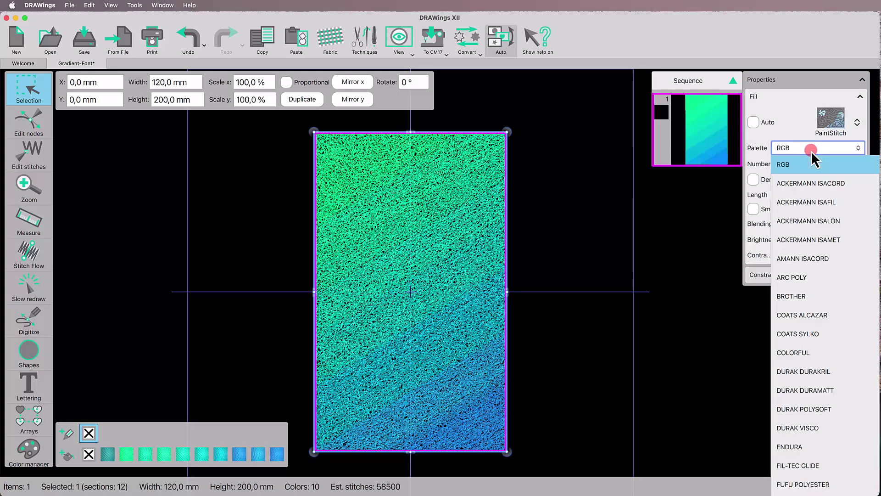
click(817, 333)
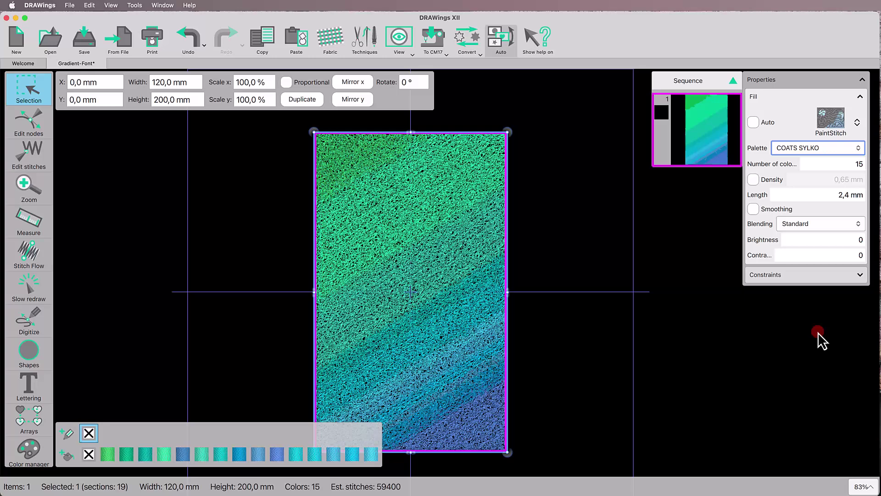
click(852, 165)
text(6)
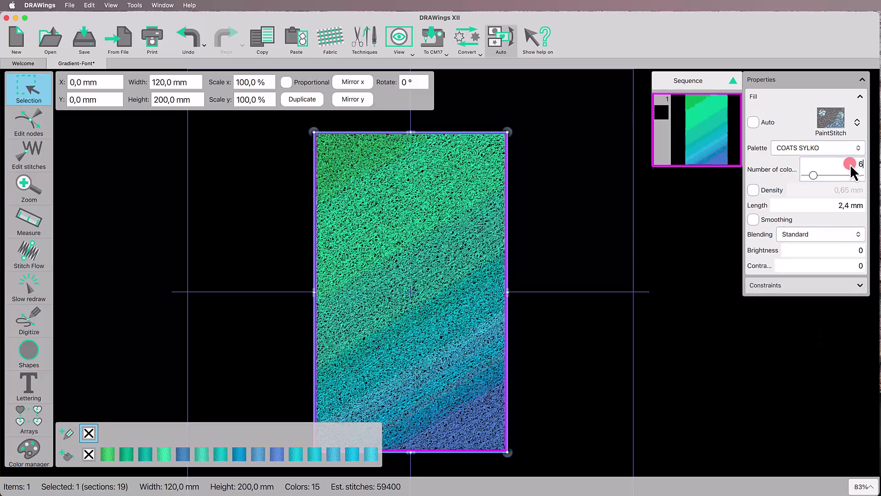
key(Return)
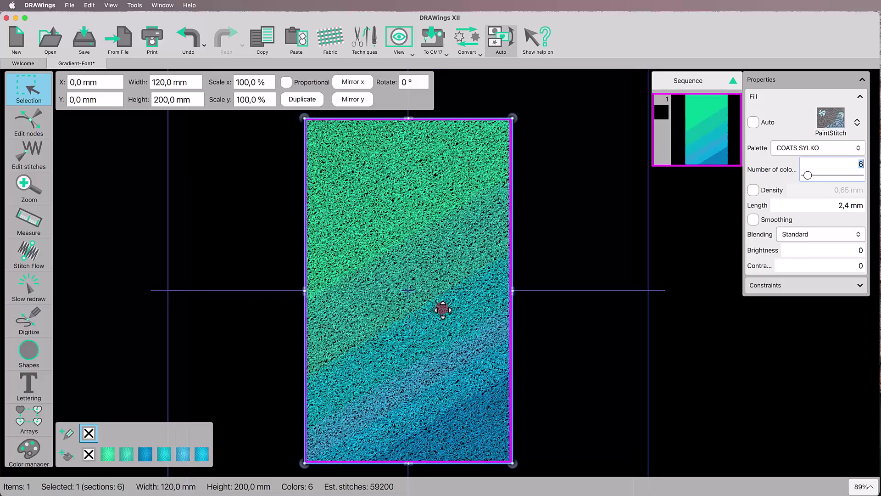
scroll(442, 311, up, 2)
scroll(445, 305, up, 3)
scroll(446, 301, up, 2)
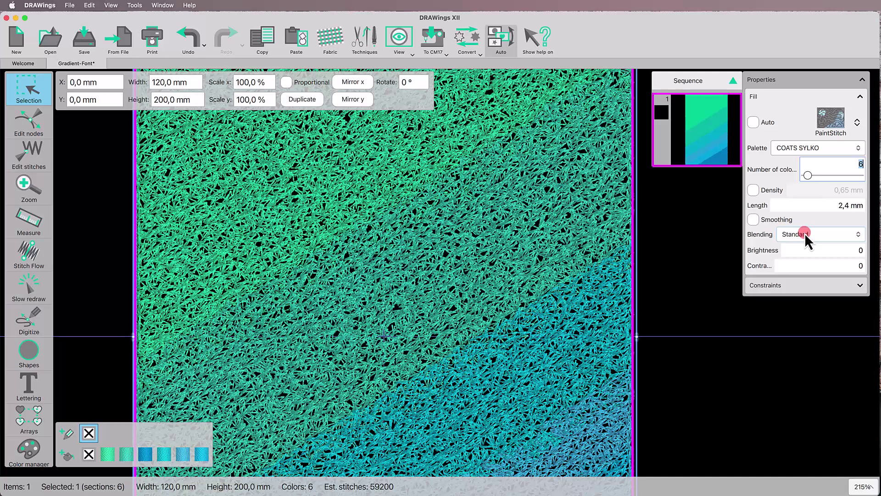
Set colour blending to High, then try a 0,45 mm density and undo it
click(805, 234)
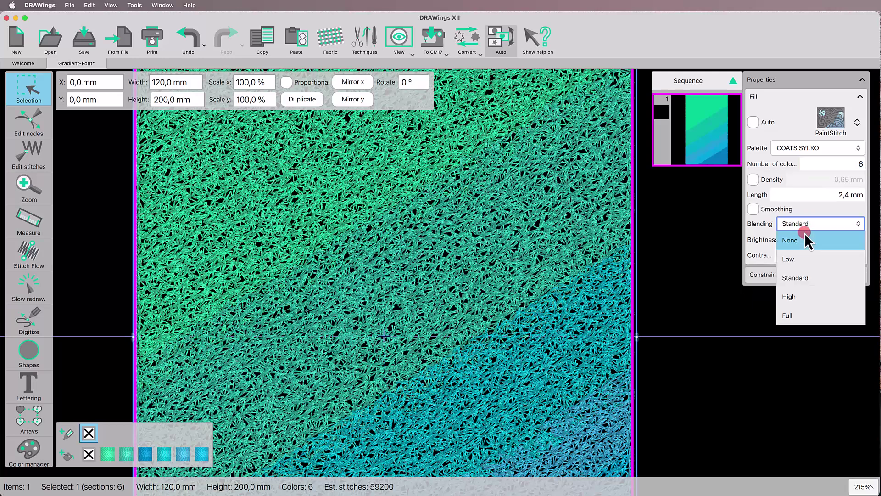
click(809, 301)
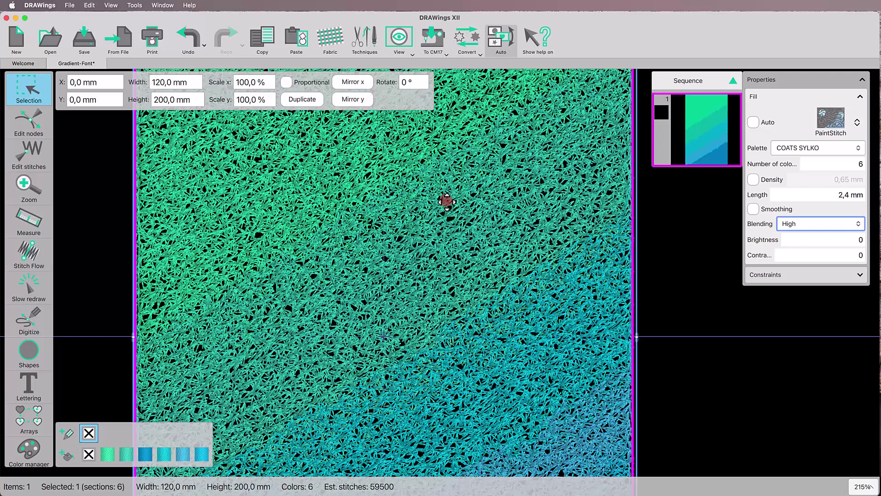
scroll(442, 202, down, 5)
scroll(442, 205, down, 3)
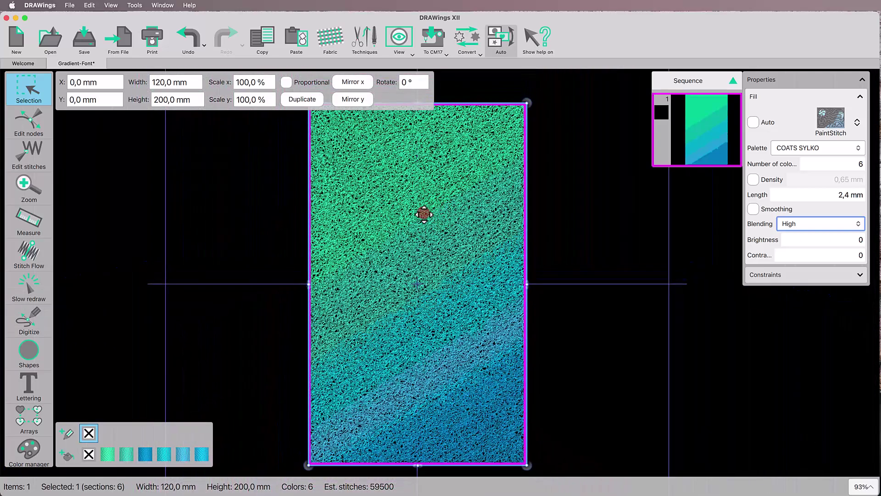
scroll(691, 271, up, 1)
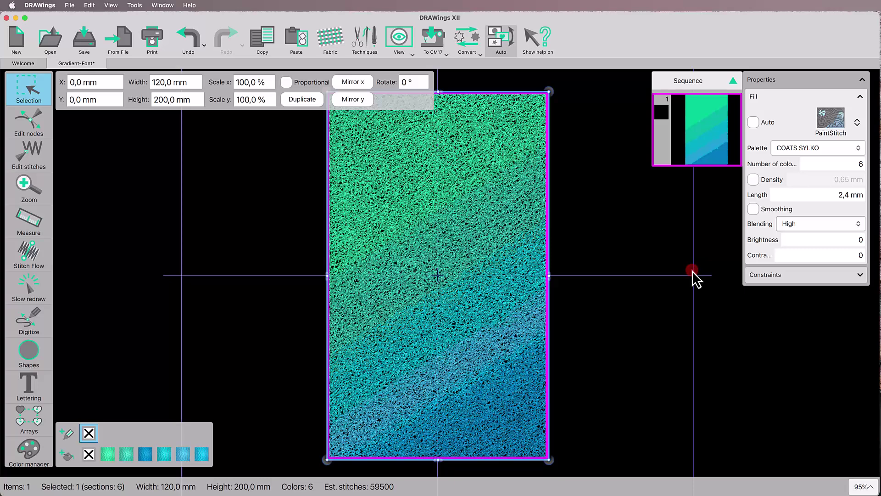
click(752, 178)
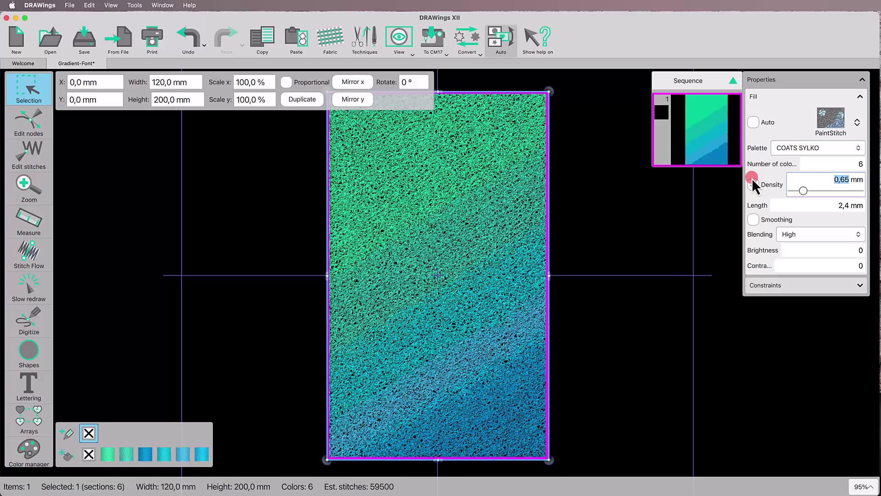
text(0,)
text(45)
key(Return)
key(ctrl+z)
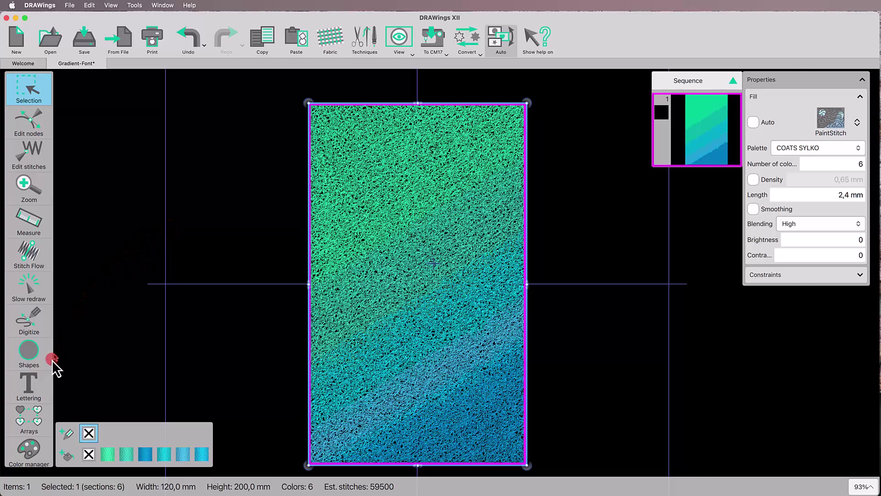
Add the letter A in Arial Black at font size 100
click(29, 386)
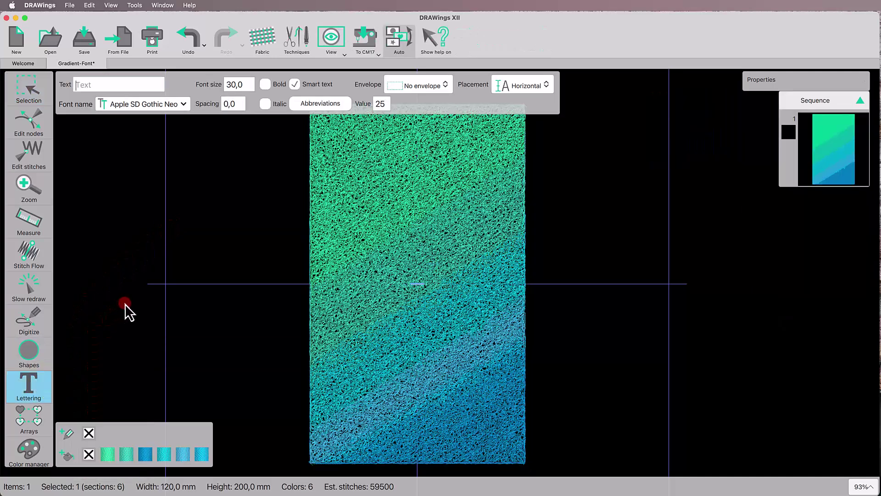
text(A)
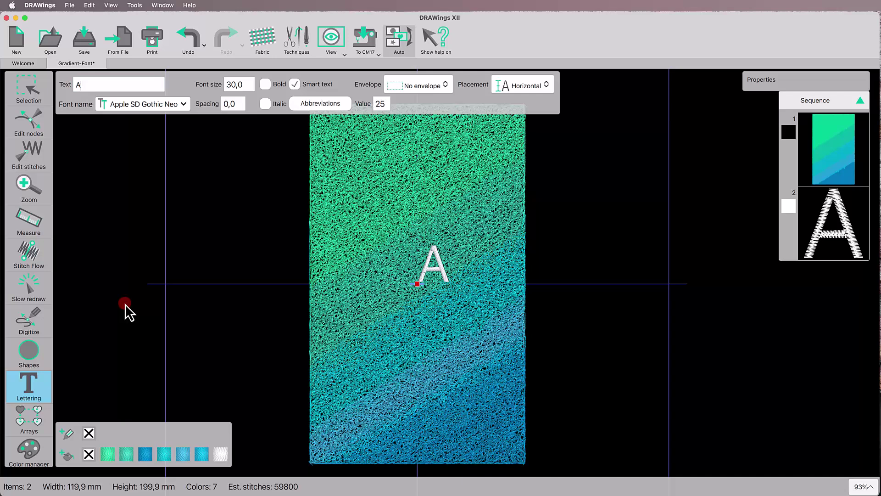
click(153, 110)
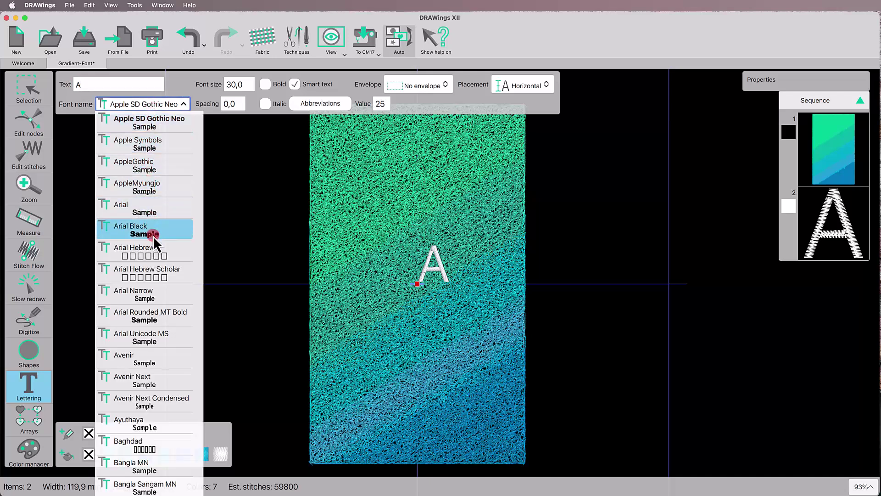
click(153, 236)
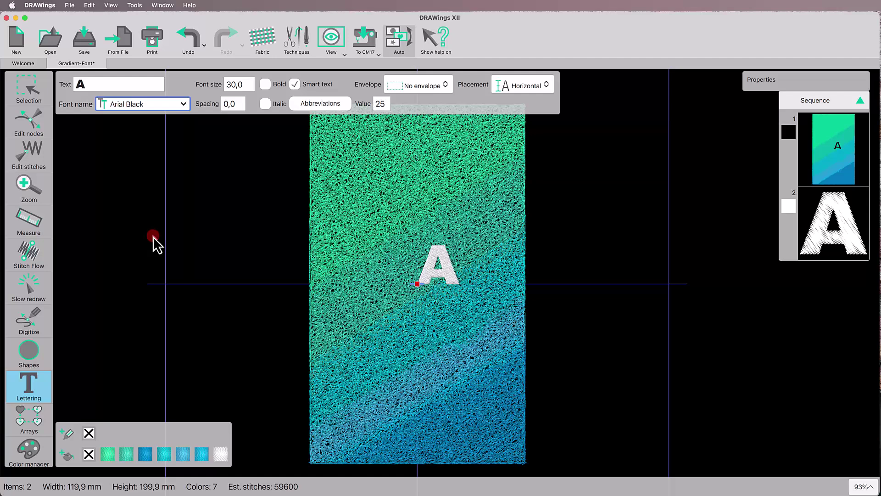
double_click(247, 86)
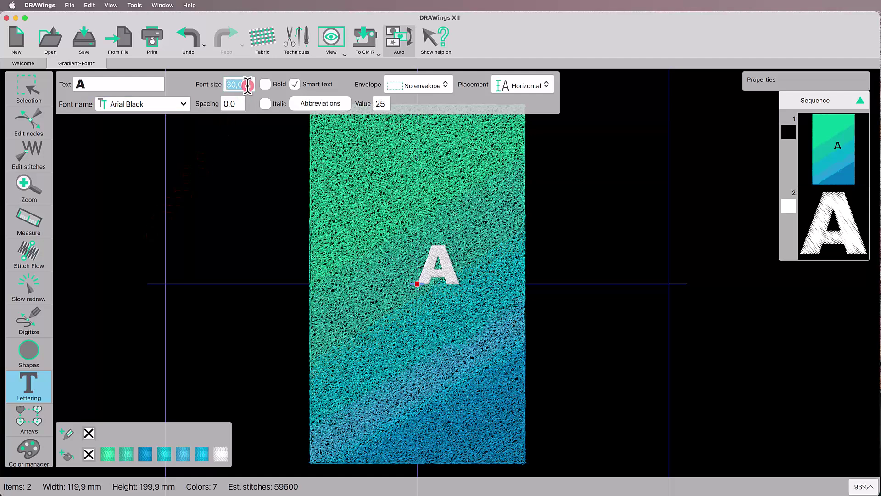
text(100)
key(Return)
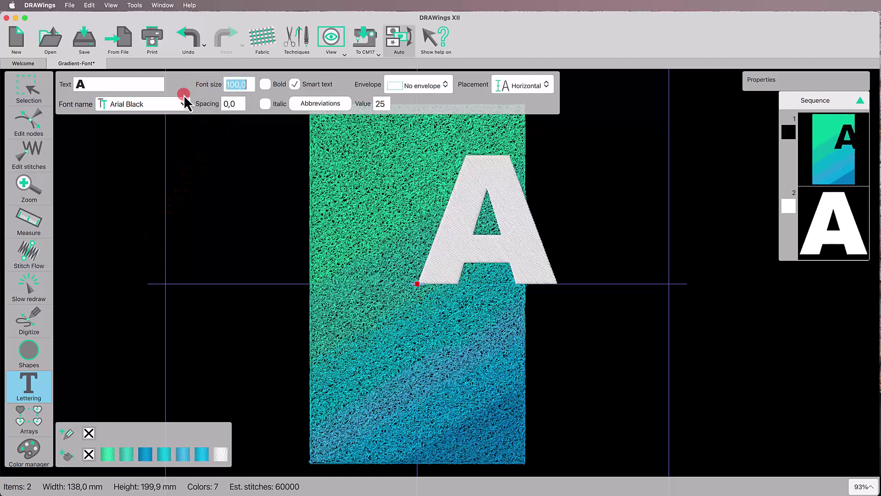
Centre the letter A over the gradient as a white outline with no fill
click(28, 88)
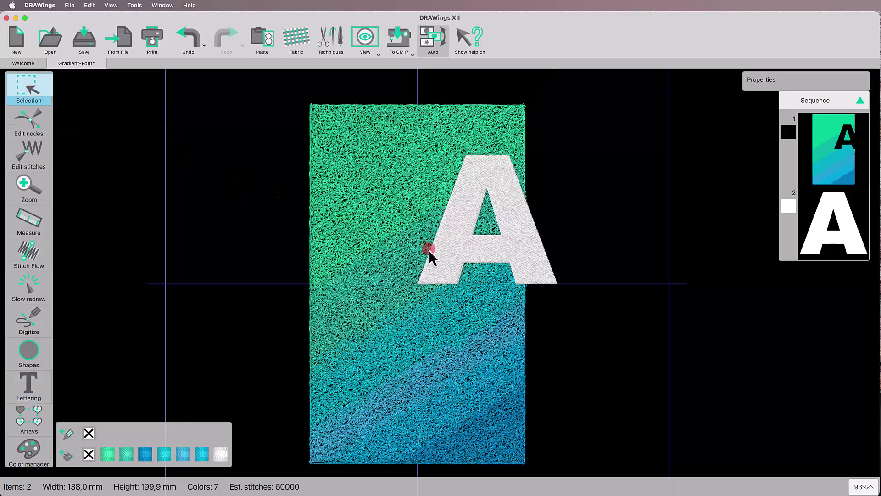
click(443, 258)
drag(443, 258, 382, 289)
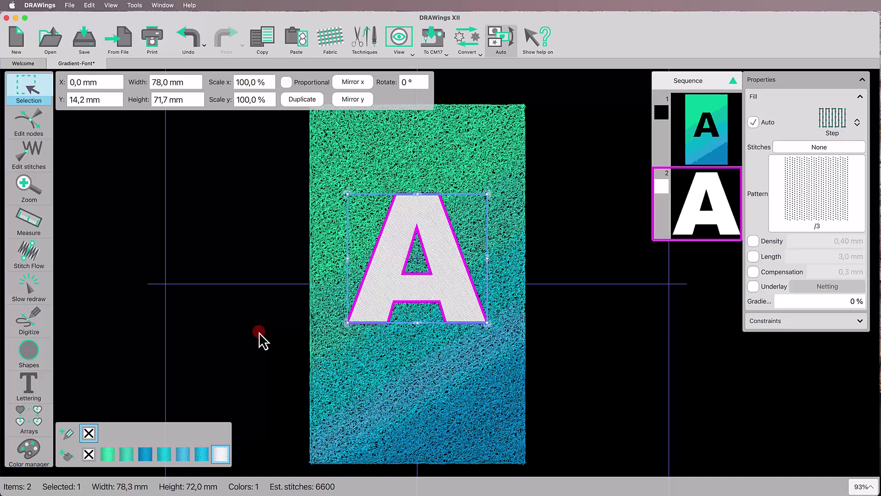
click(224, 434)
click(88, 455)
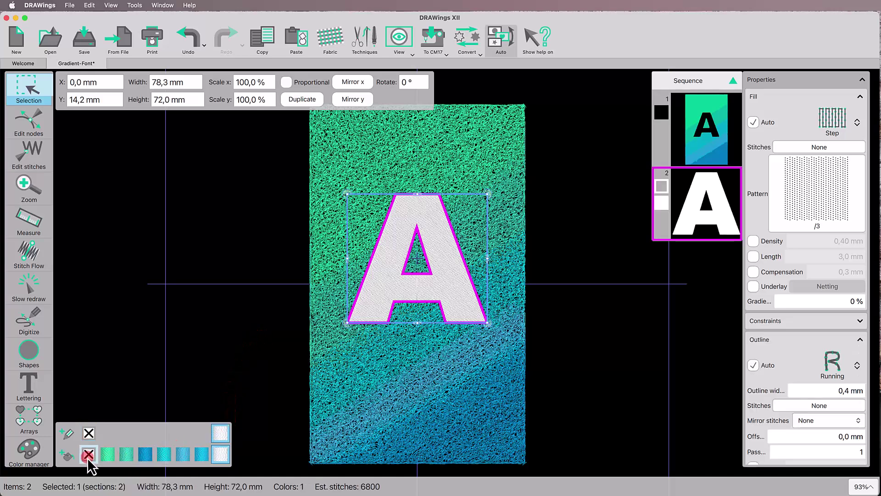
Shorten the gradient rectangle from top and bottom to 129 mm tall
click(418, 412)
drag(418, 465, 424, 380)
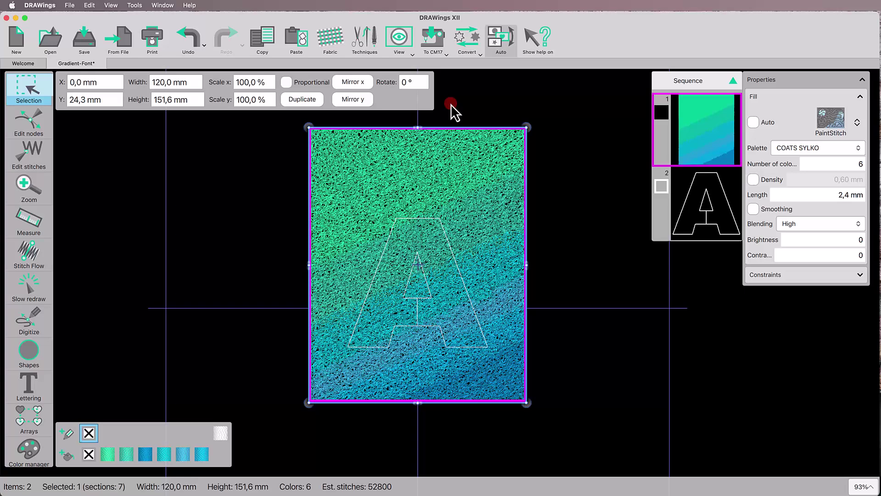
drag(418, 127, 422, 168)
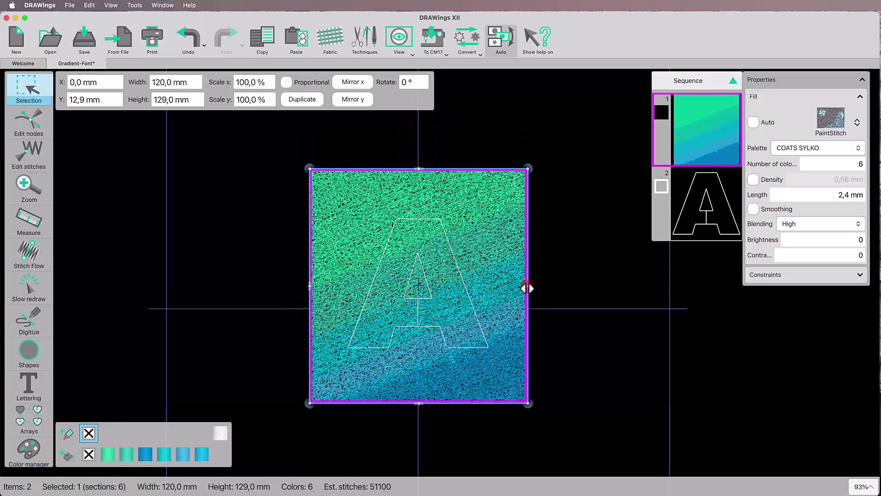
Narrow the rectangle and clip the gradient into letter A, leaving 77.9 × 71.6 mm
drag(526, 287, 510, 287)
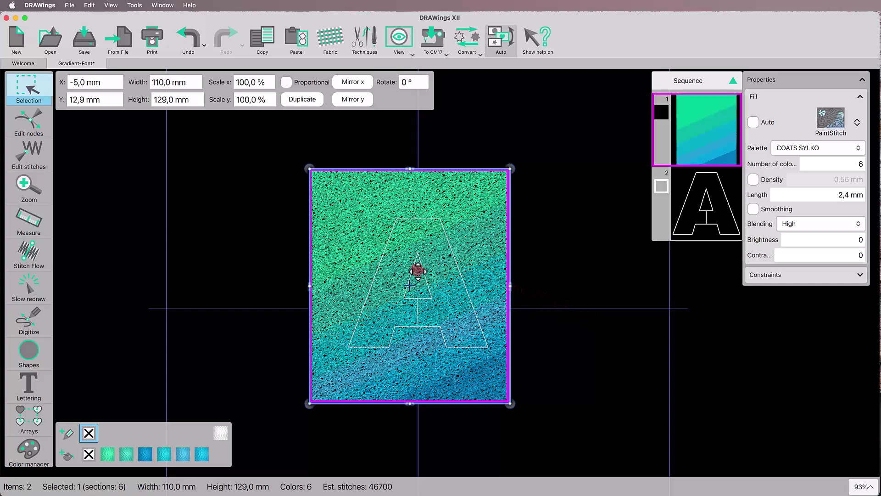
drag(252, 144, 538, 424)
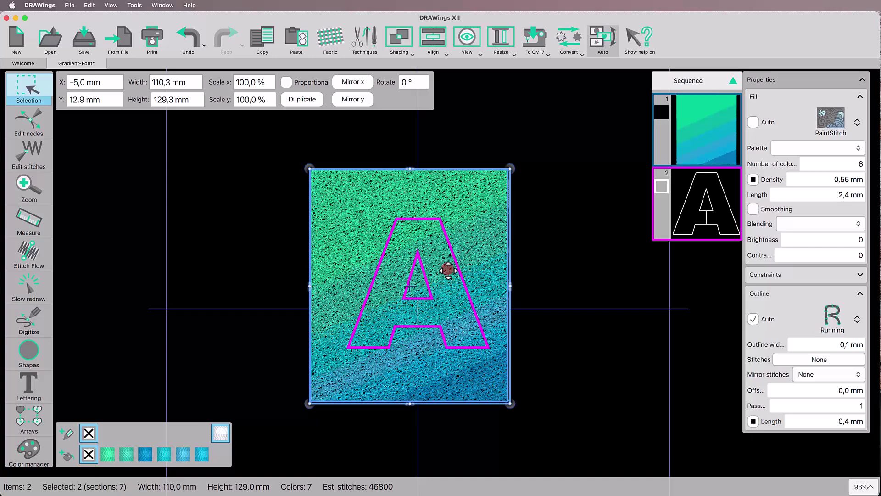
right_click(427, 221)
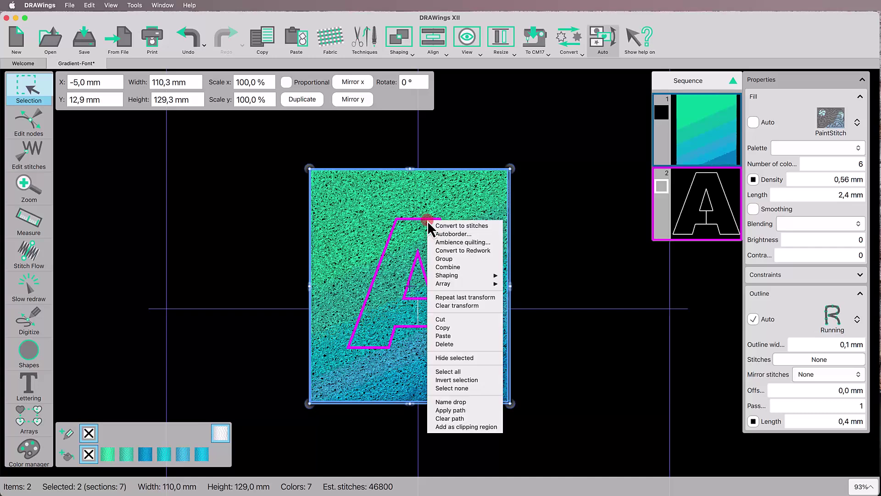
click(464, 427)
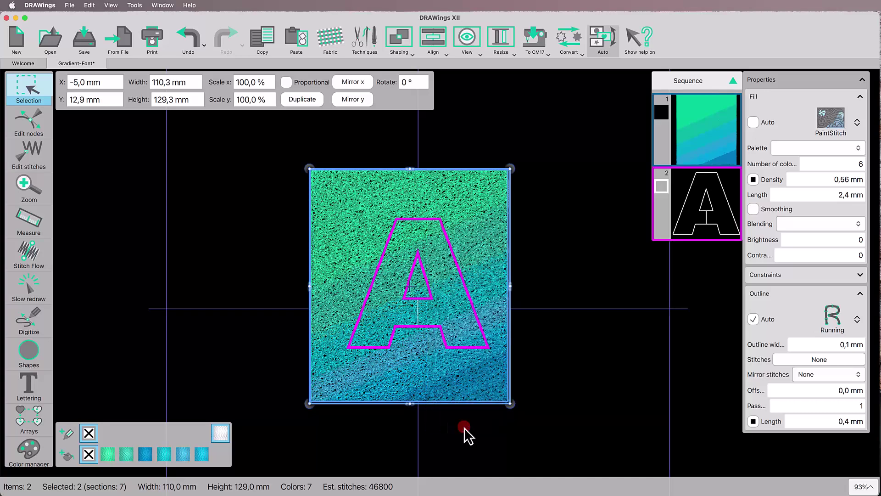
click(481, 386)
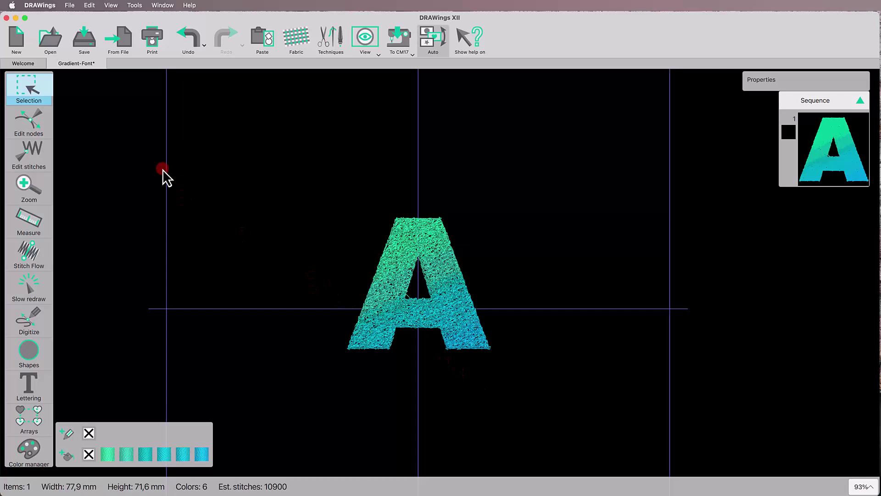
Curve the letter A's sides outward and raise its two top nodes
click(38, 128)
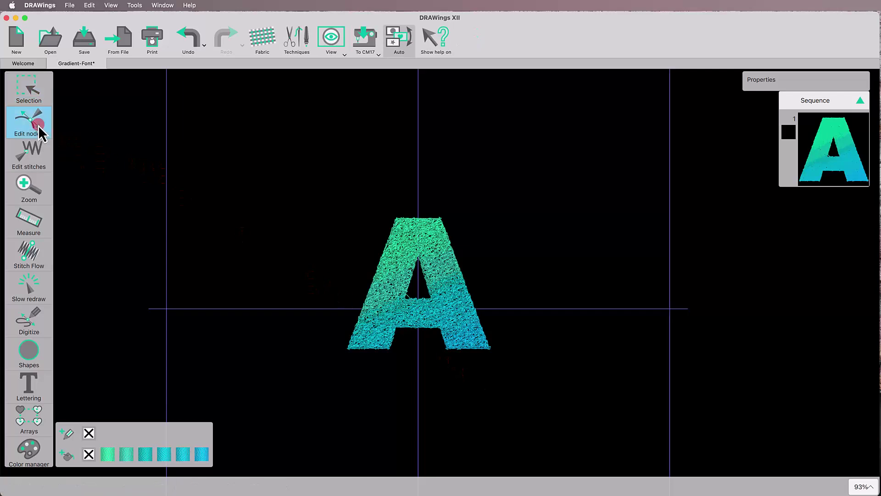
click(387, 290)
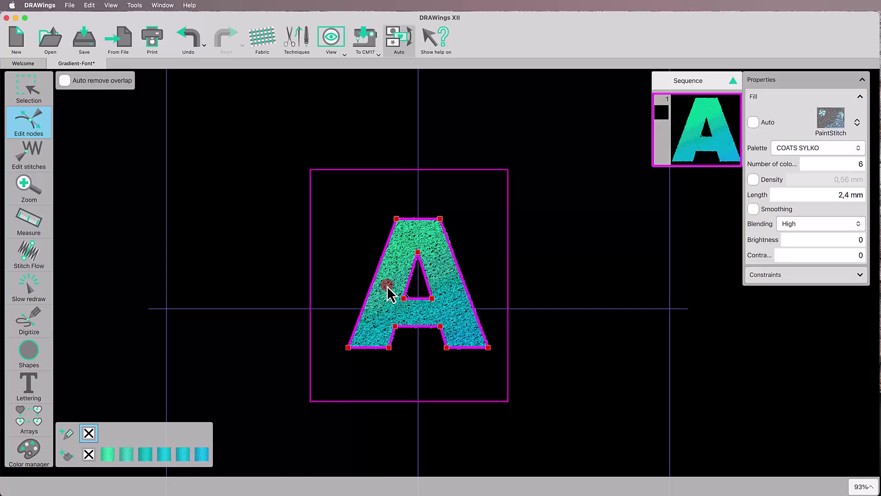
drag(374, 282, 364, 274)
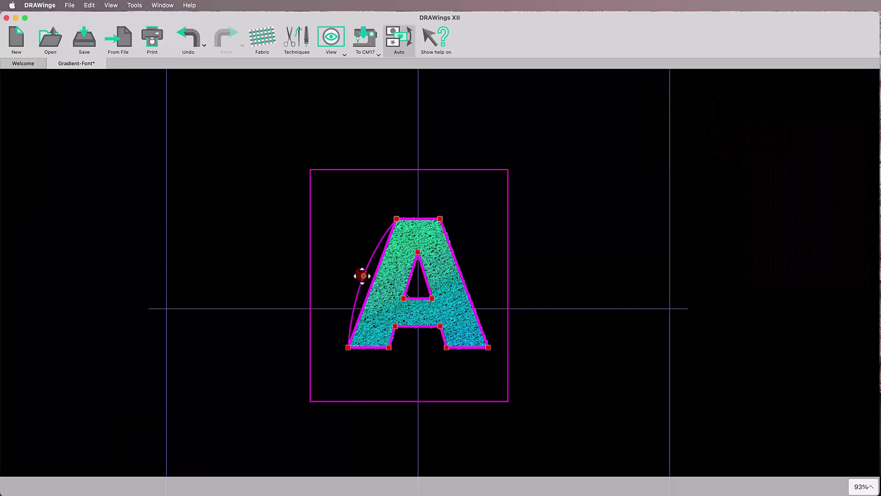
drag(464, 278, 448, 278)
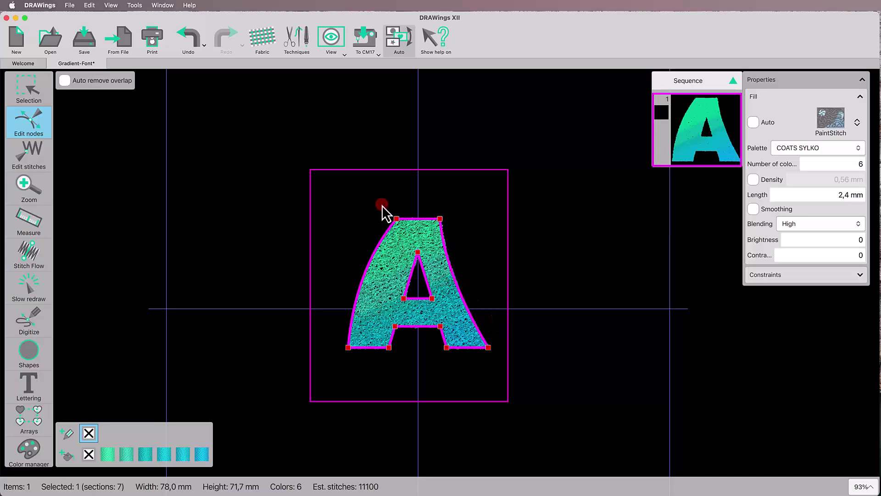
drag(382, 205, 467, 237)
key(Up)
key(Up)
key(Up)
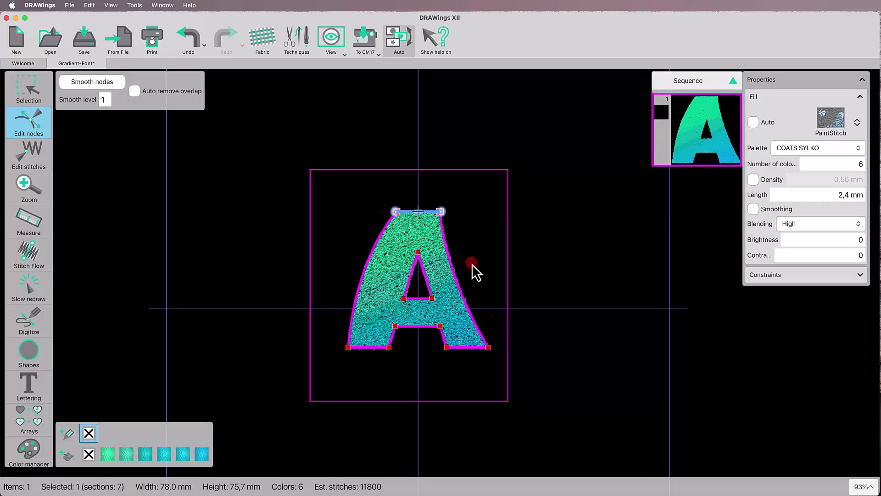
Try slanting the A's bottom, moving and resizing it, then undo the resize
drag(341, 343, 502, 365)
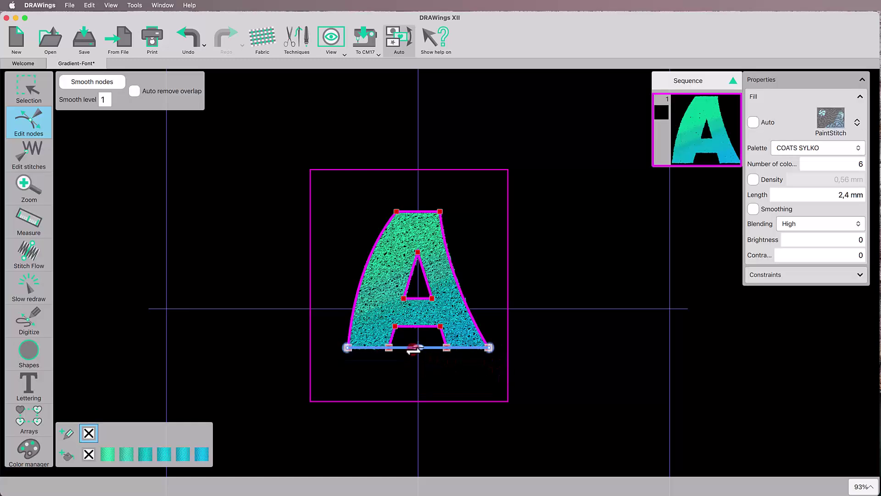
drag(414, 350, 416, 351)
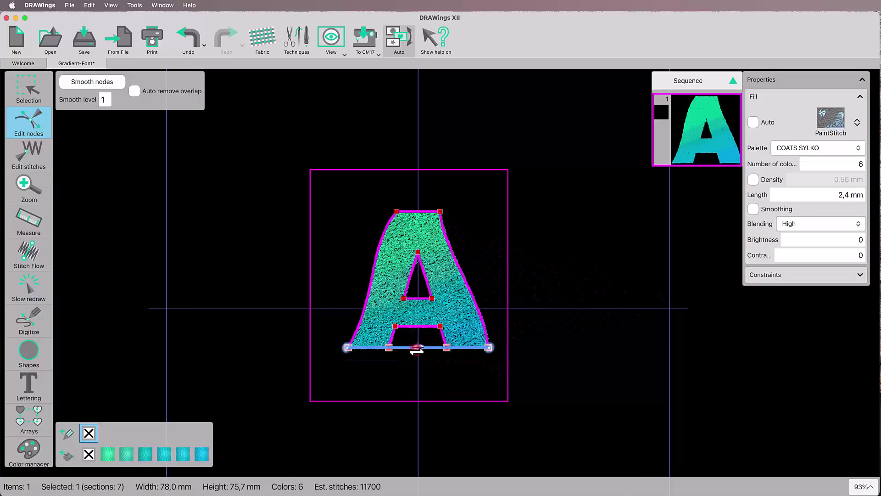
click(278, 271)
drag(268, 198, 513, 383)
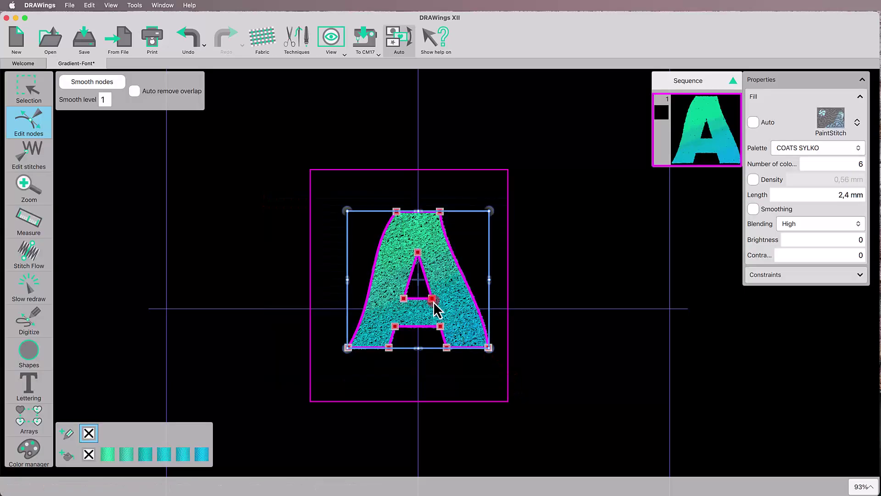
mouse_move(432, 300)
mouse_down()
mouse_move(400, 267)
mouse_move(452, 373)
mouse_move(434, 327)
mouse_up()
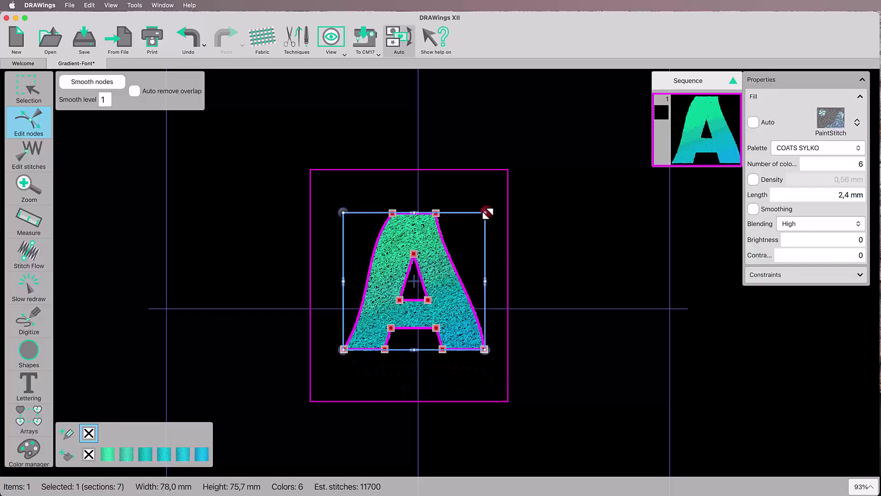
mouse_move(486, 210)
mouse_down()
mouse_move(468, 250)
mouse_move(407, 218)
mouse_up()
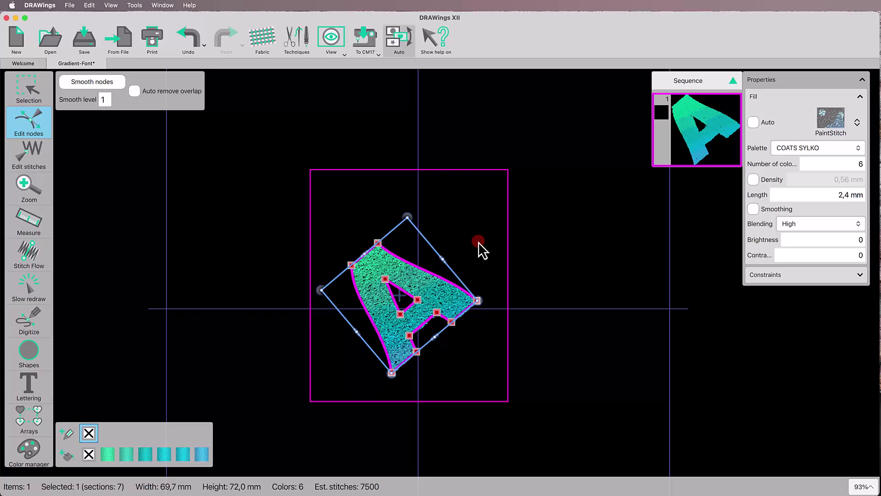
key(super+z)
Undo the move and give the A a 3 mm medium blue Satin serial outline
key(super+z)
key(super+z)
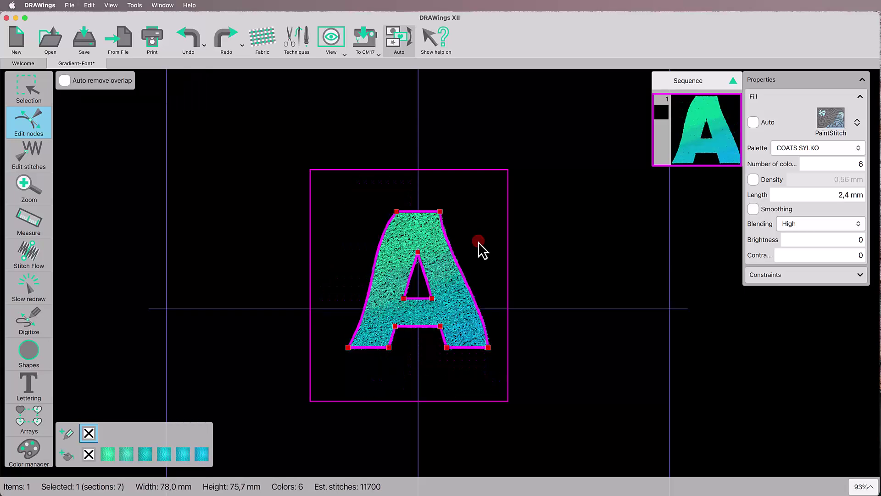
key(super+z)
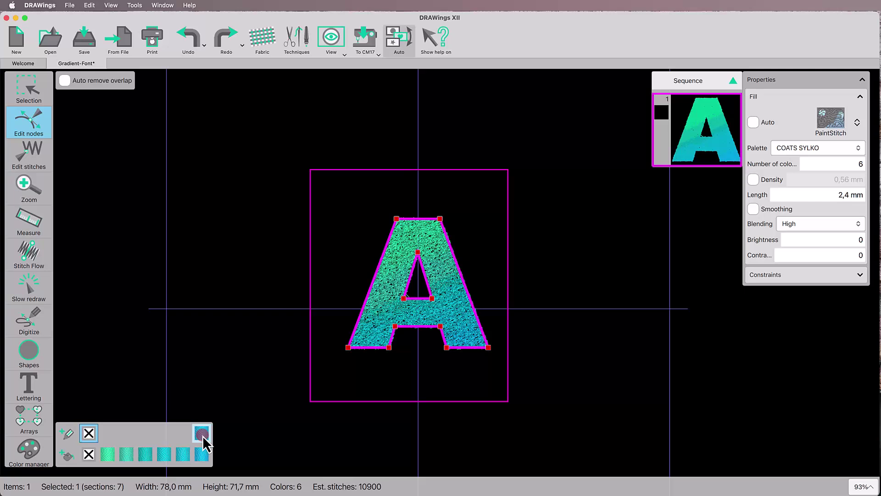
click(202, 435)
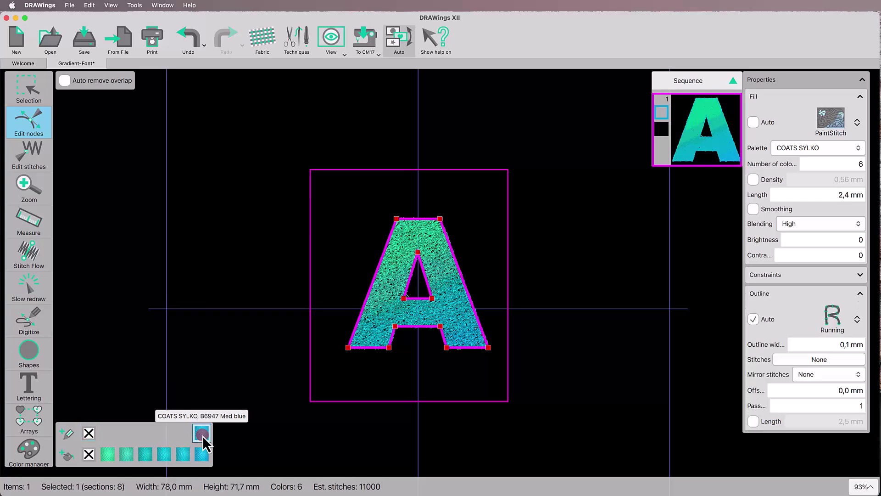
click(403, 415)
click(827, 318)
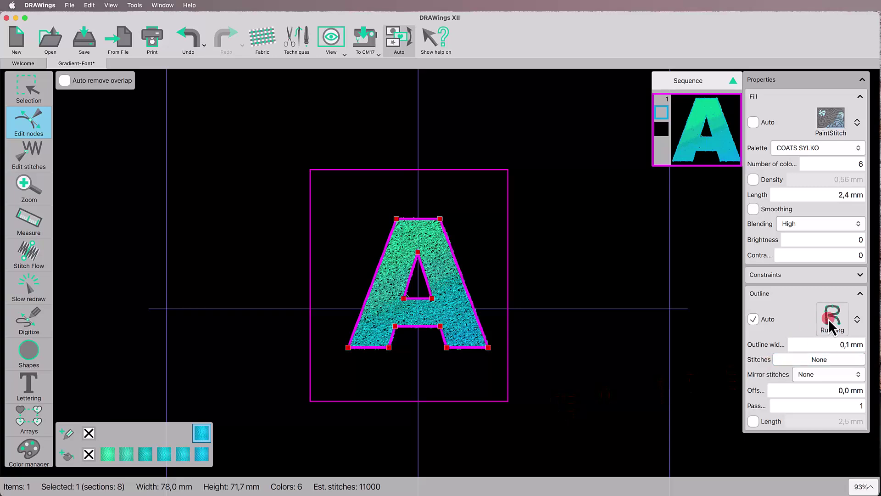
click(808, 355)
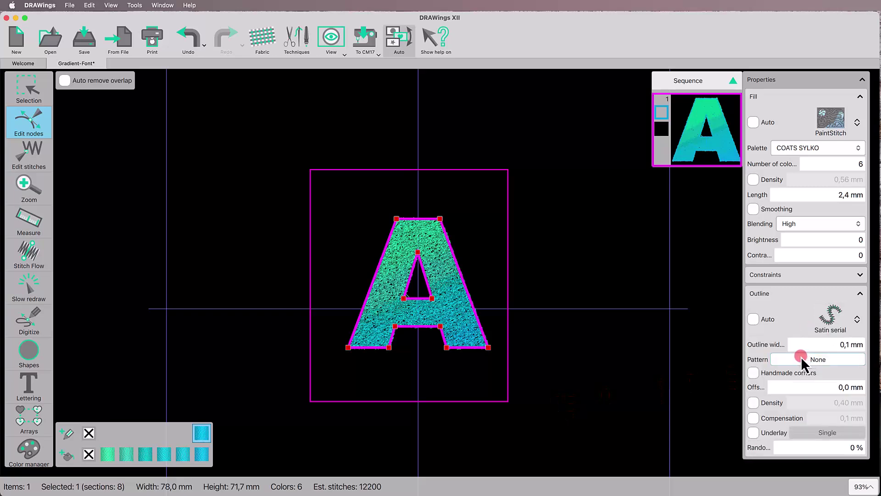
click(816, 347)
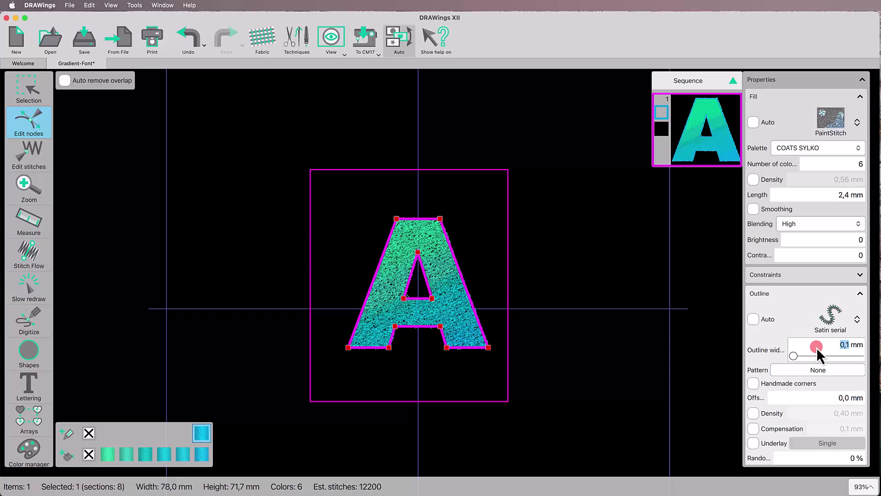
text(3)
key(Return)
click(593, 318)
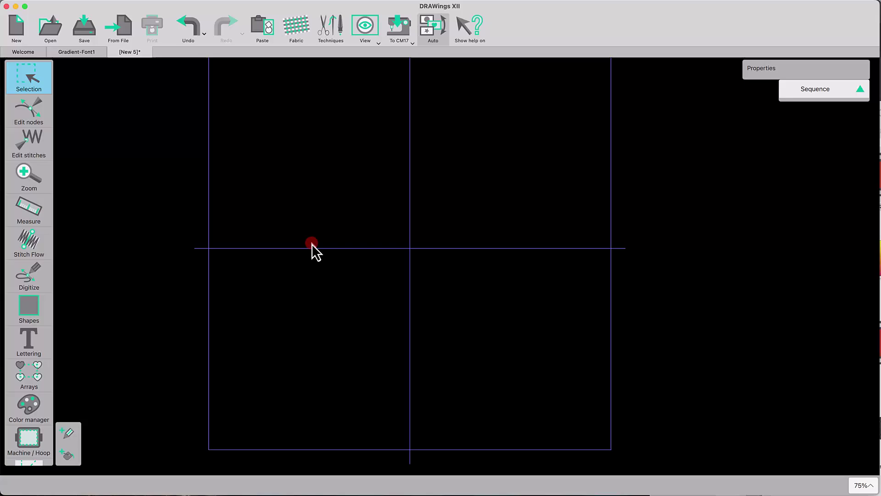
Import 3color-gradient.jpg into the new design as a PaintStitch object
click(125, 34)
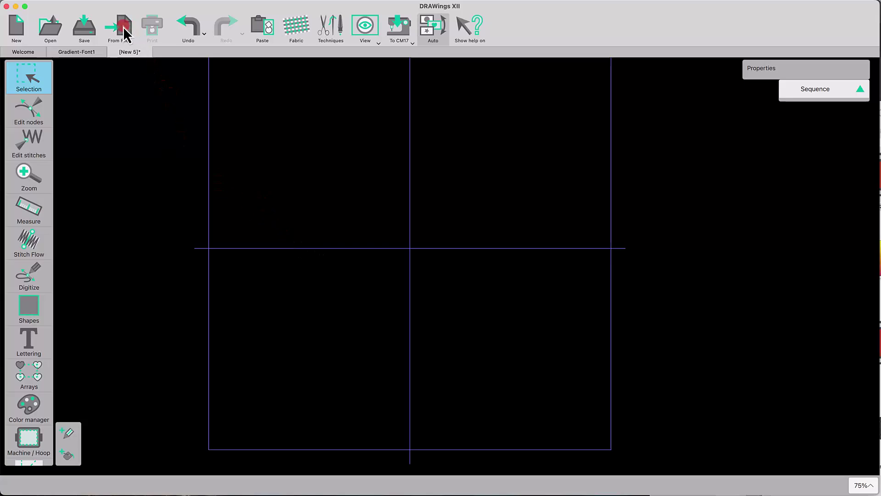
click(339, 162)
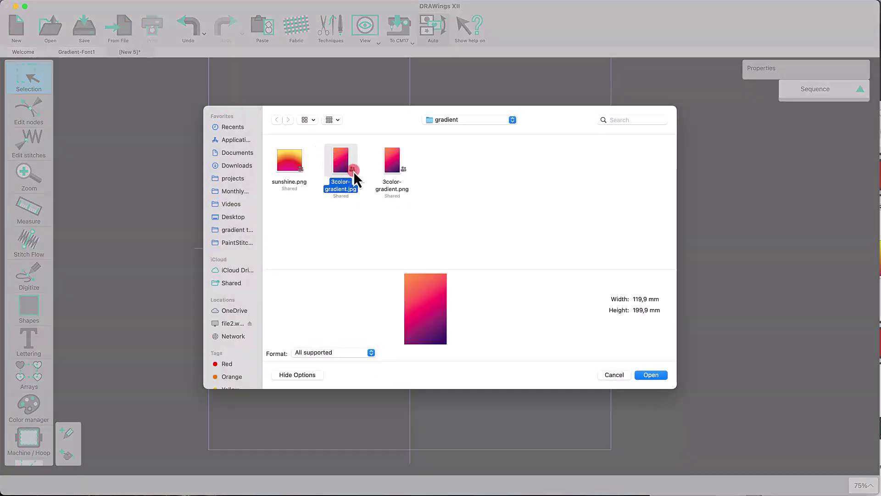
click(650, 375)
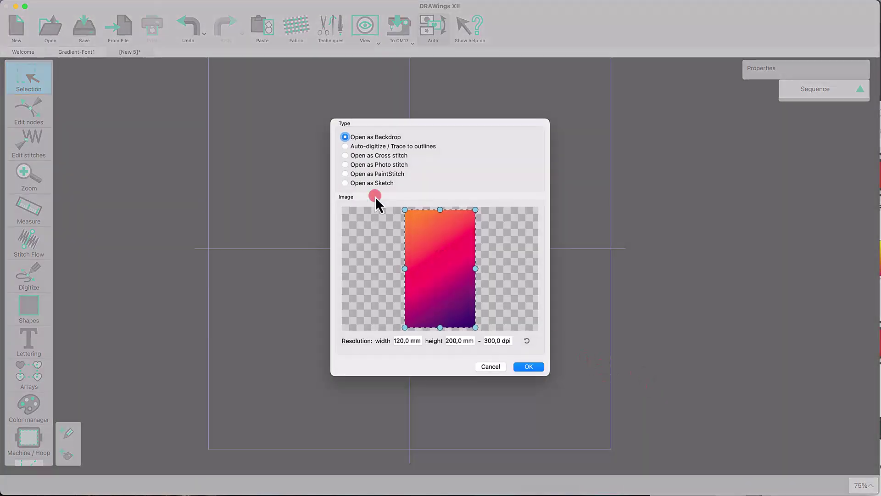
click(362, 174)
click(529, 367)
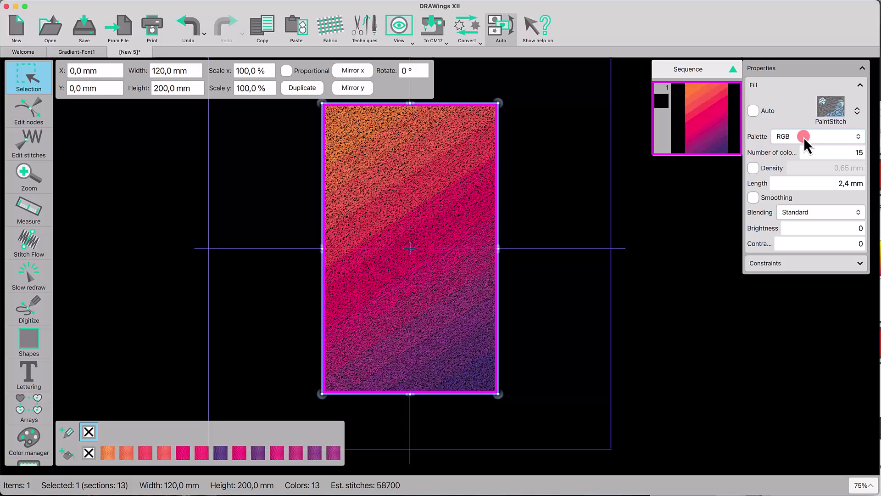
Give the PaintStitch 6 COATS SYLKO colours, High blending, and rotate it to landscape
click(804, 136)
click(814, 323)
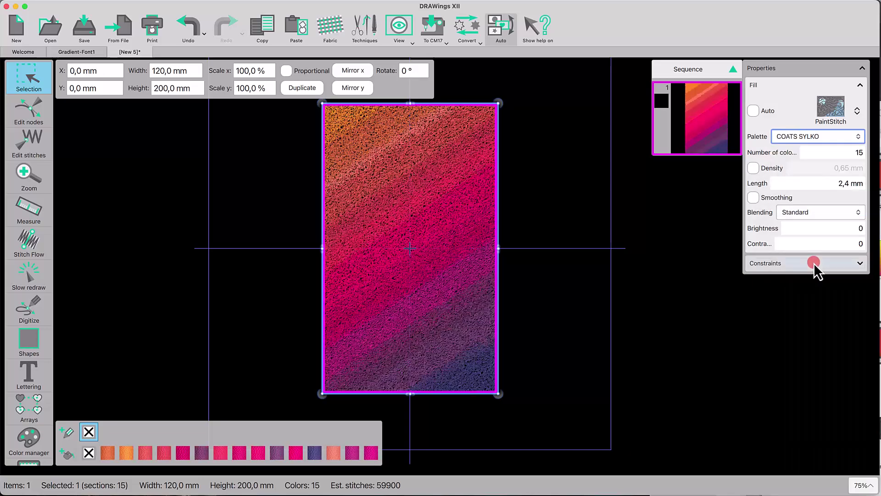
click(838, 152)
text(6)
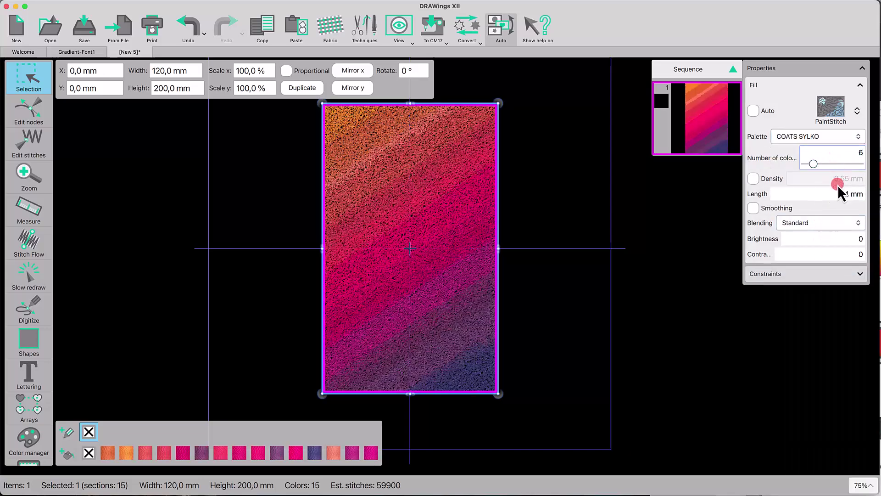
click(827, 225)
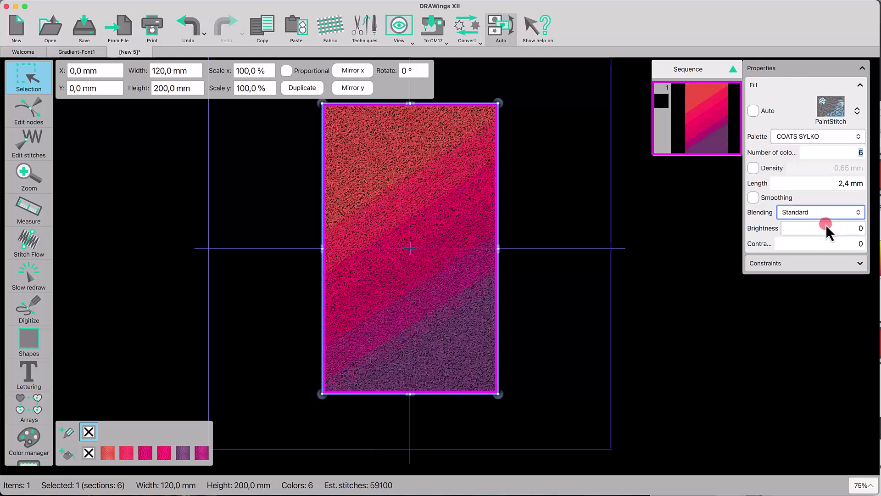
click(823, 218)
click(819, 284)
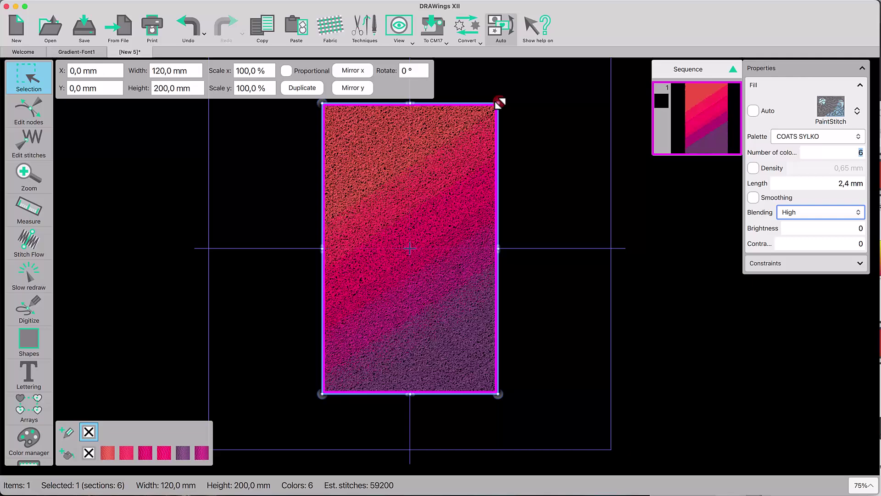
mouse_move(507, 108)
mouse_down()
mouse_move(531, 232)
mouse_move(495, 296)
mouse_up()
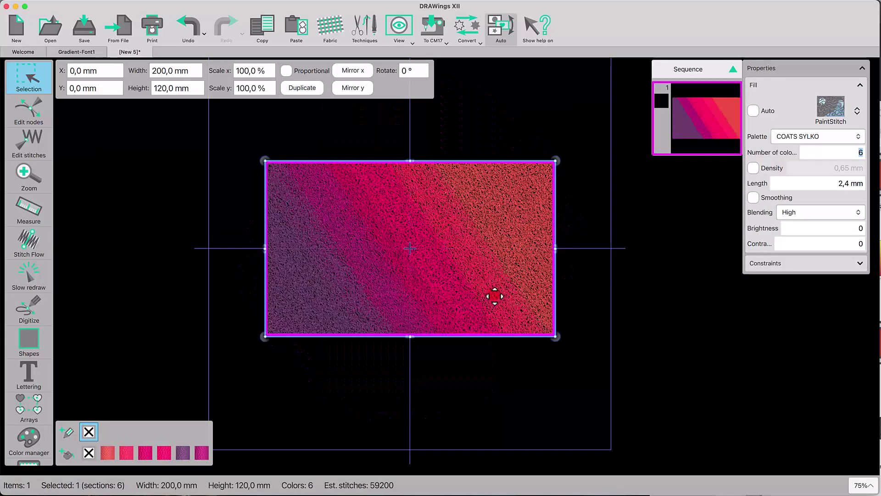
Add white 'hello!' lettering and move it onto the gradient's centre
click(31, 375)
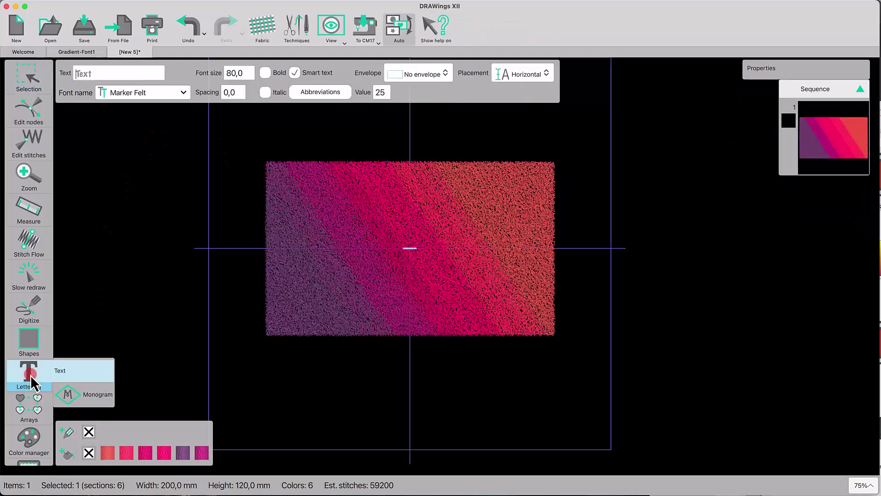
text(h)
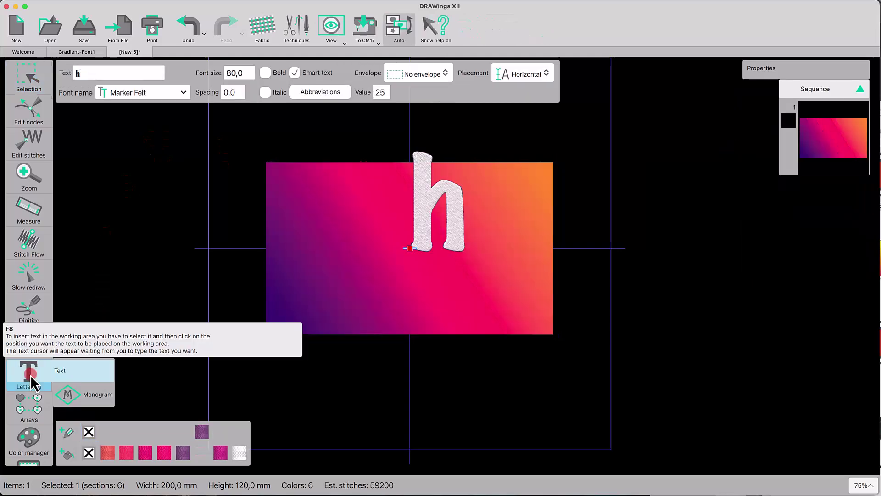
text(ello!)
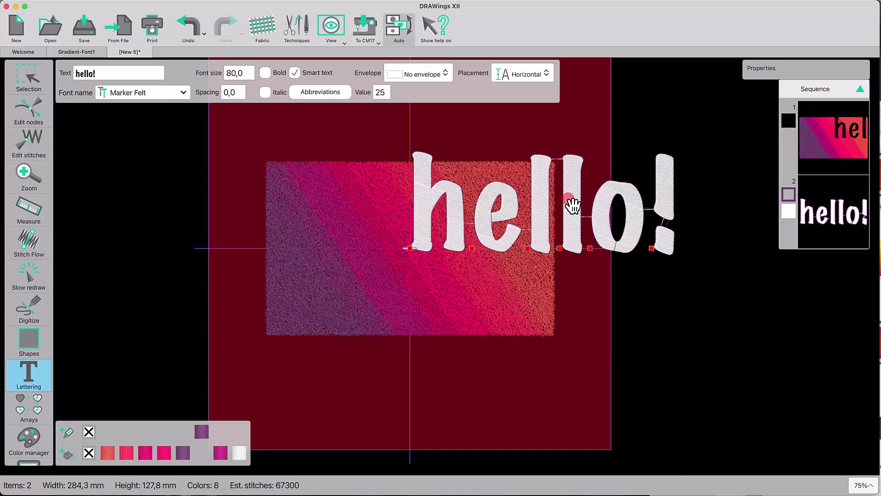
mouse_move(572, 205)
mouse_down()
mouse_move(433, 240)
mouse_move(486, 288)
mouse_up()
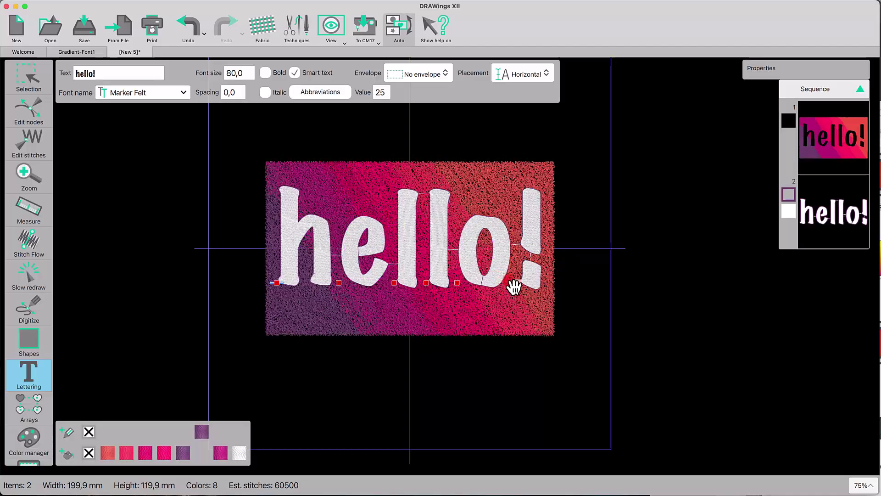
Clip the gradient into the 'hello!' letters, giving 183.4 × 72.5 mm lettering
click(27, 75)
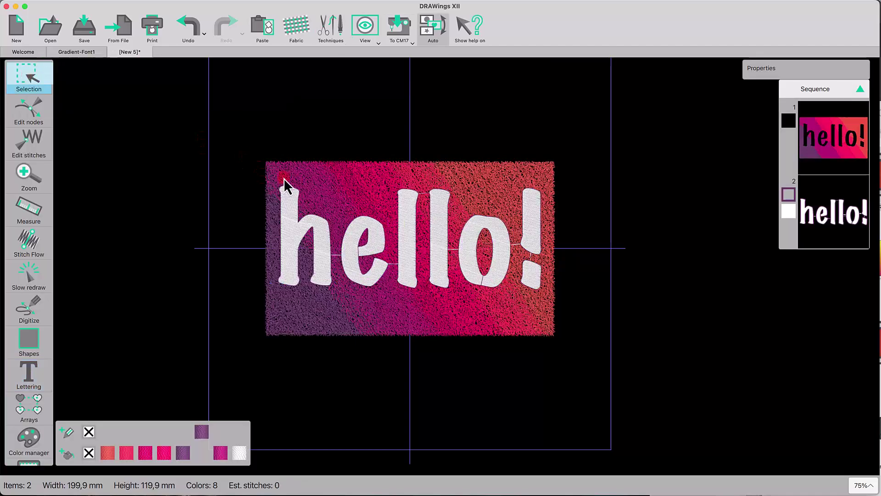
drag(247, 149, 587, 369)
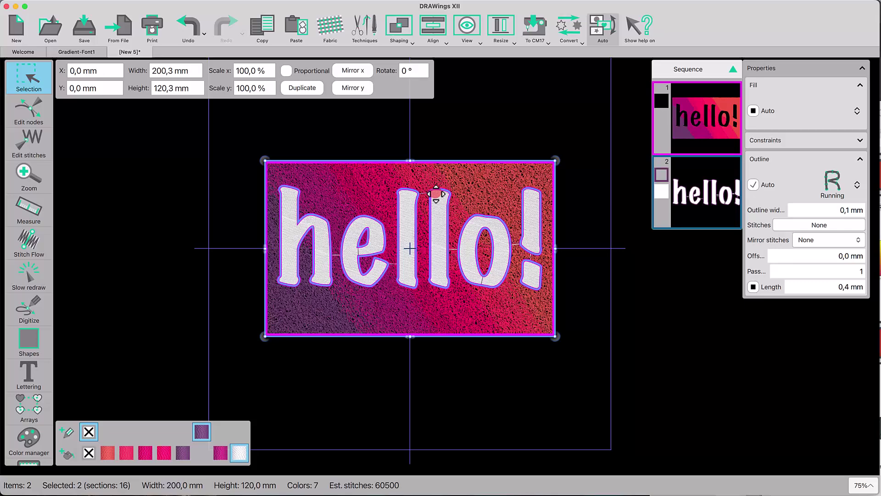
right_click(433, 195)
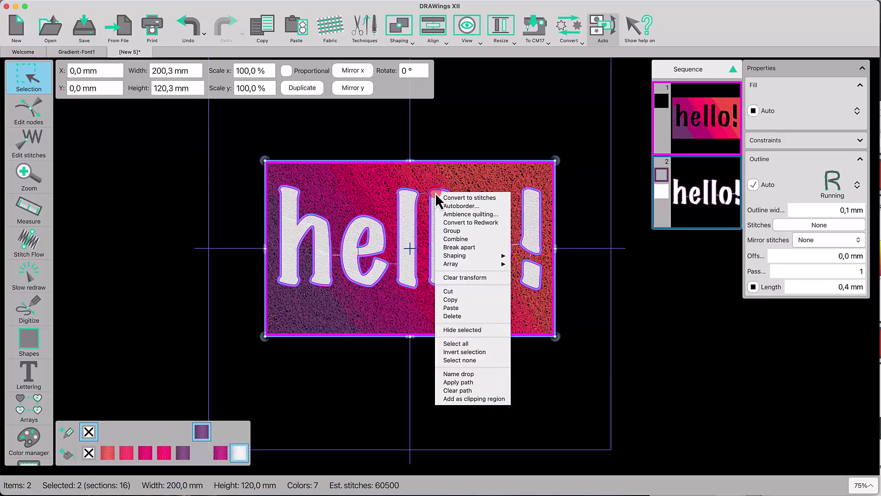
click(476, 399)
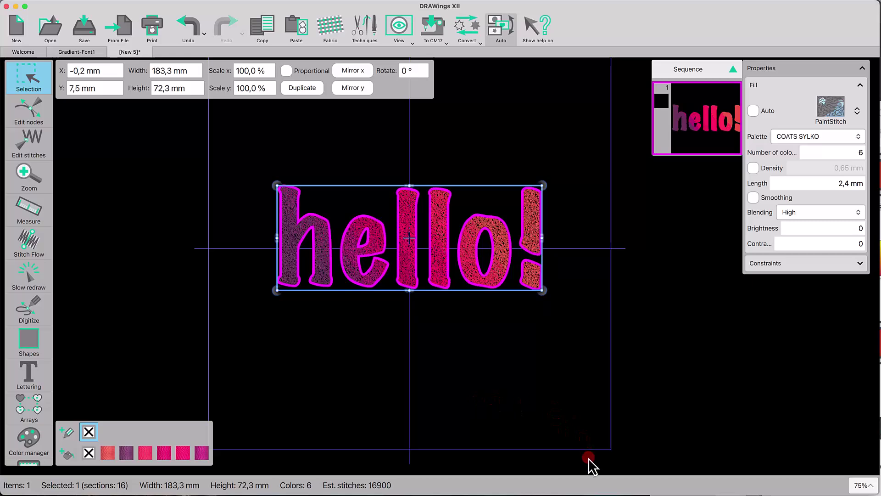
click(773, 301)
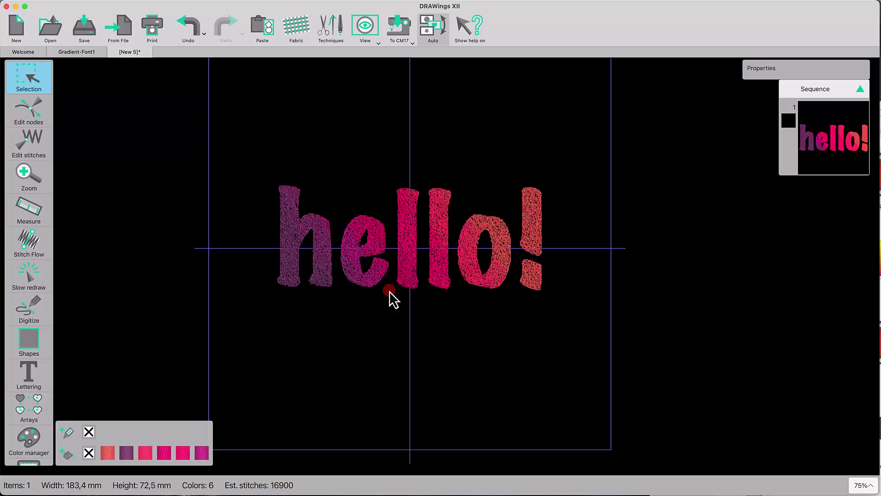
scroll(389, 291, up, 3)
scroll(389, 291, up, 2)
scroll(357, 240, up, 1)
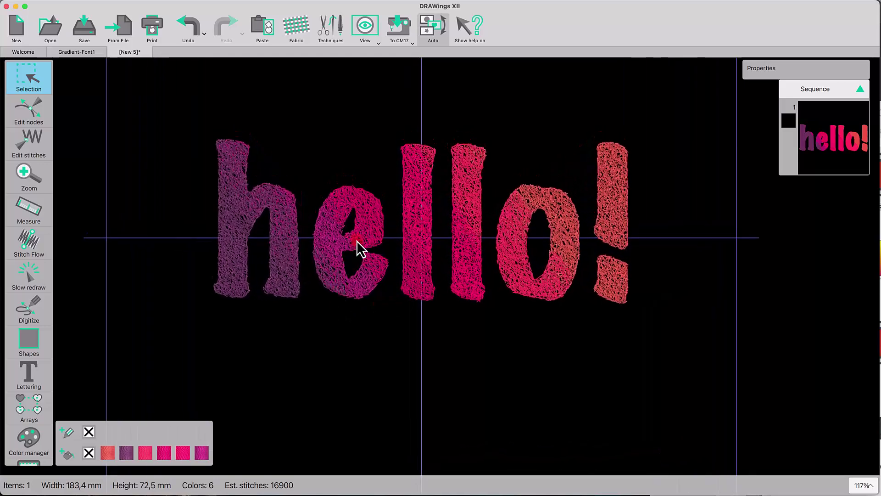
scroll(357, 240, up, 2)
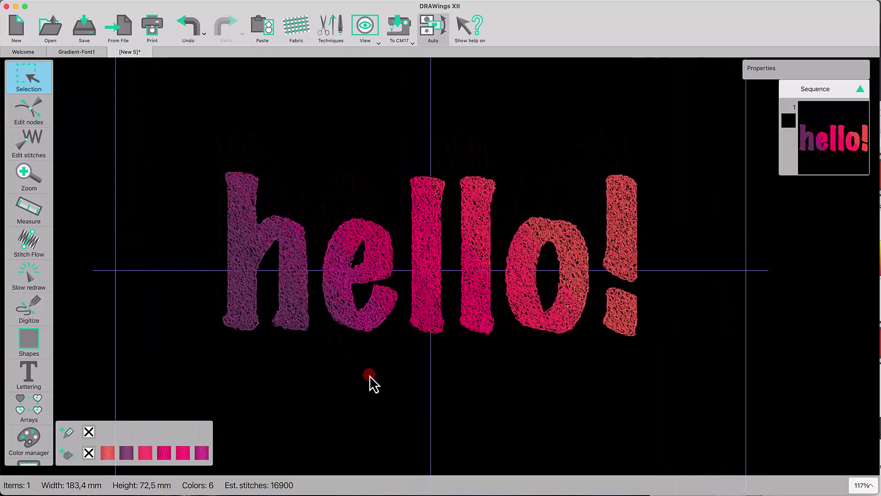